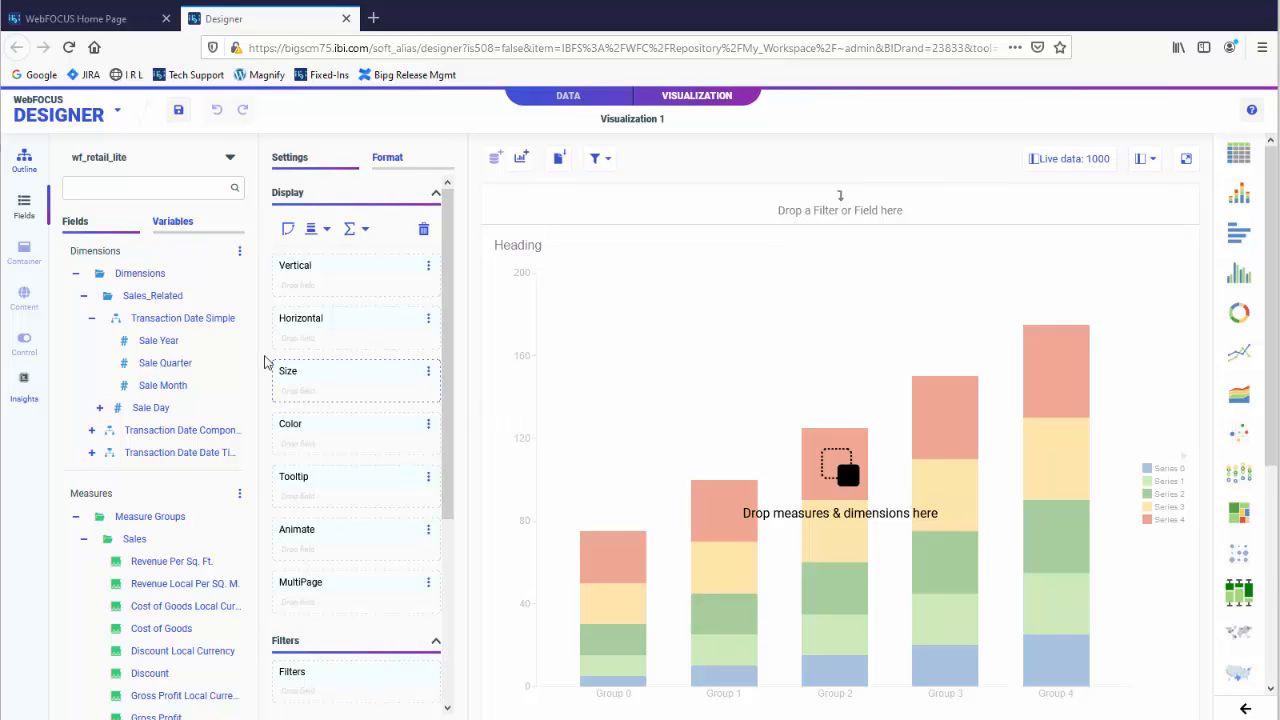
- Start a new calculation based on the Customer City field of the Customer dimension
{"action": "left_click", "coordinate": [84, 298]}
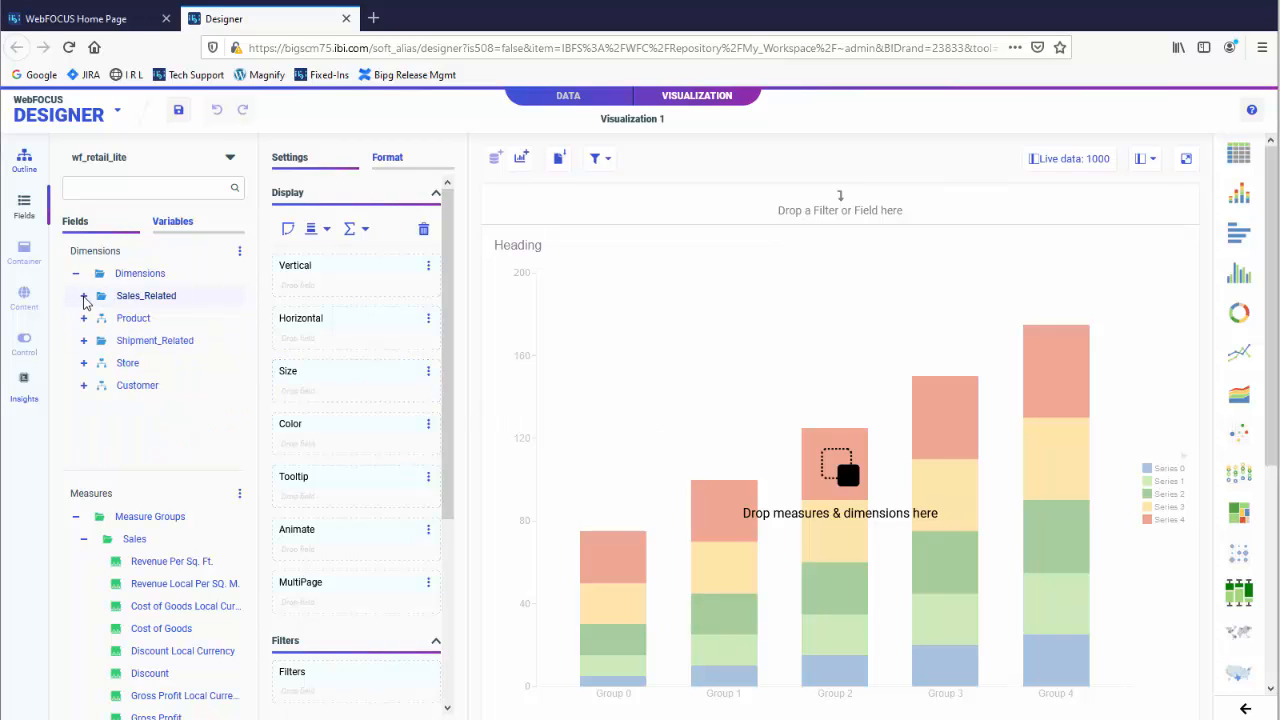
{"action": "left_click", "coordinate": [84, 386]}
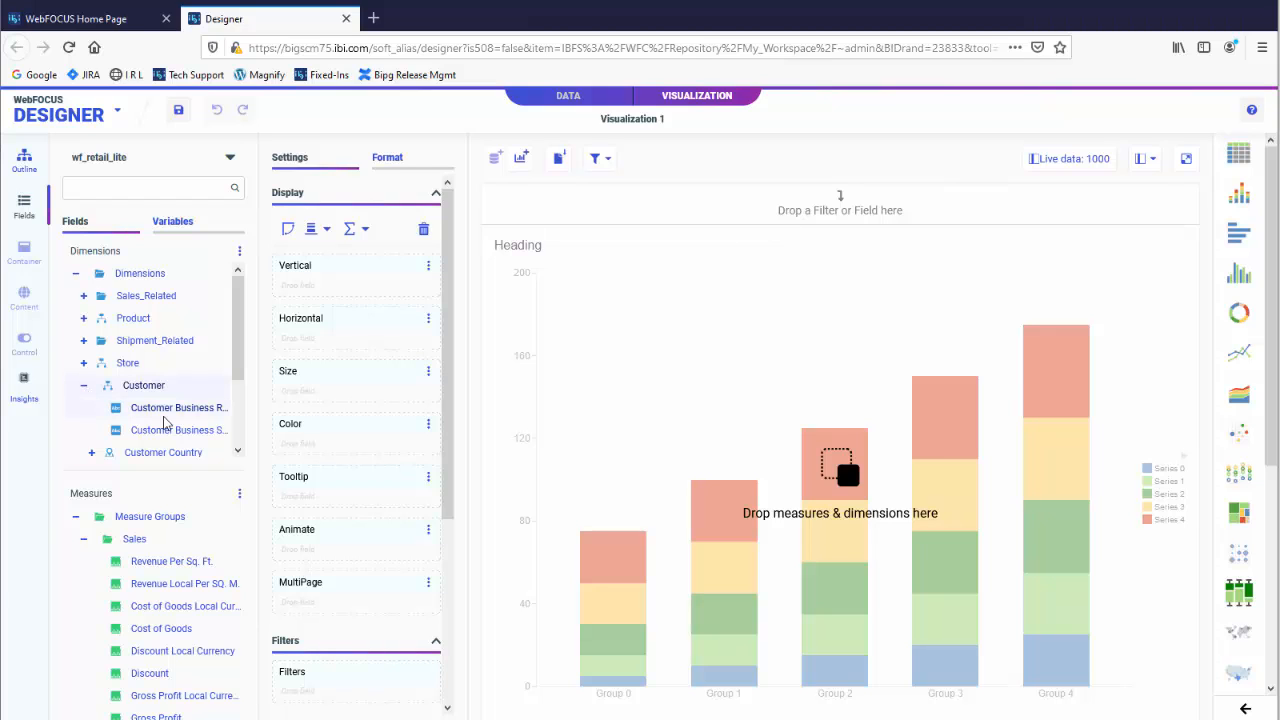
{"action": "scroll", "coordinate": [105, 418], "scroll_direction": "down", "scroll_amount": 2}
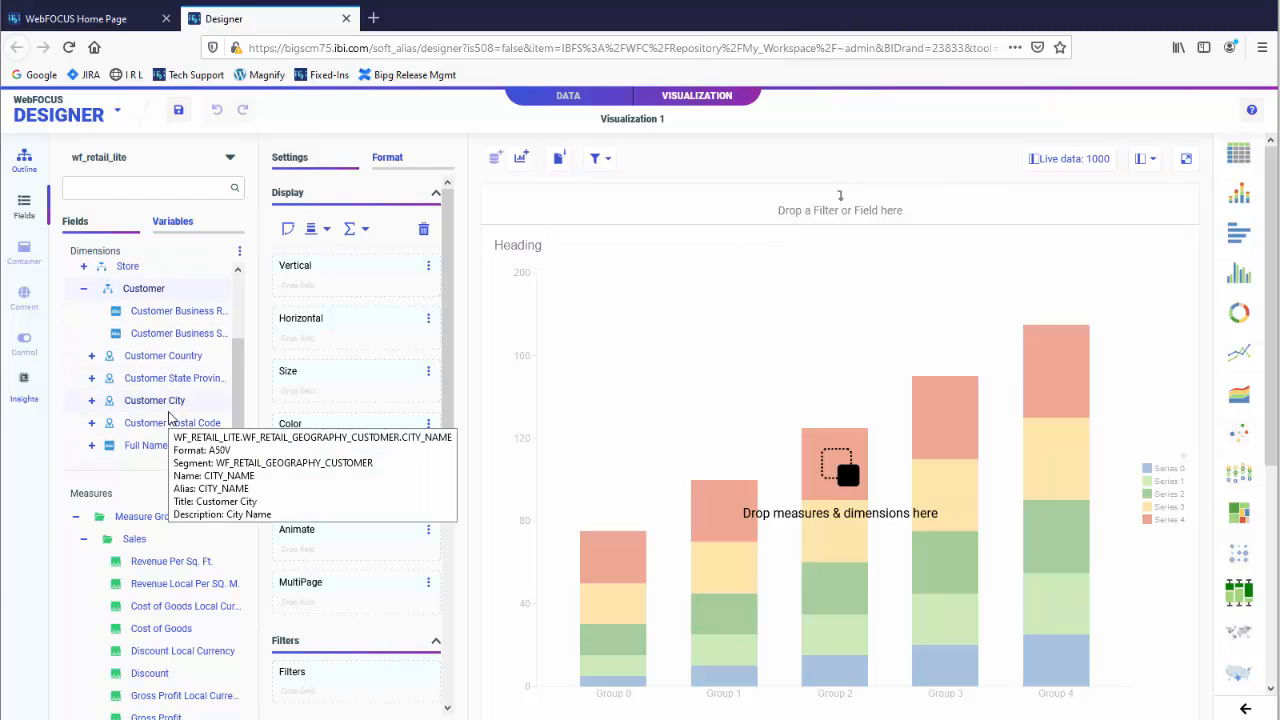
{"action": "right_click", "coordinate": [168, 402]}
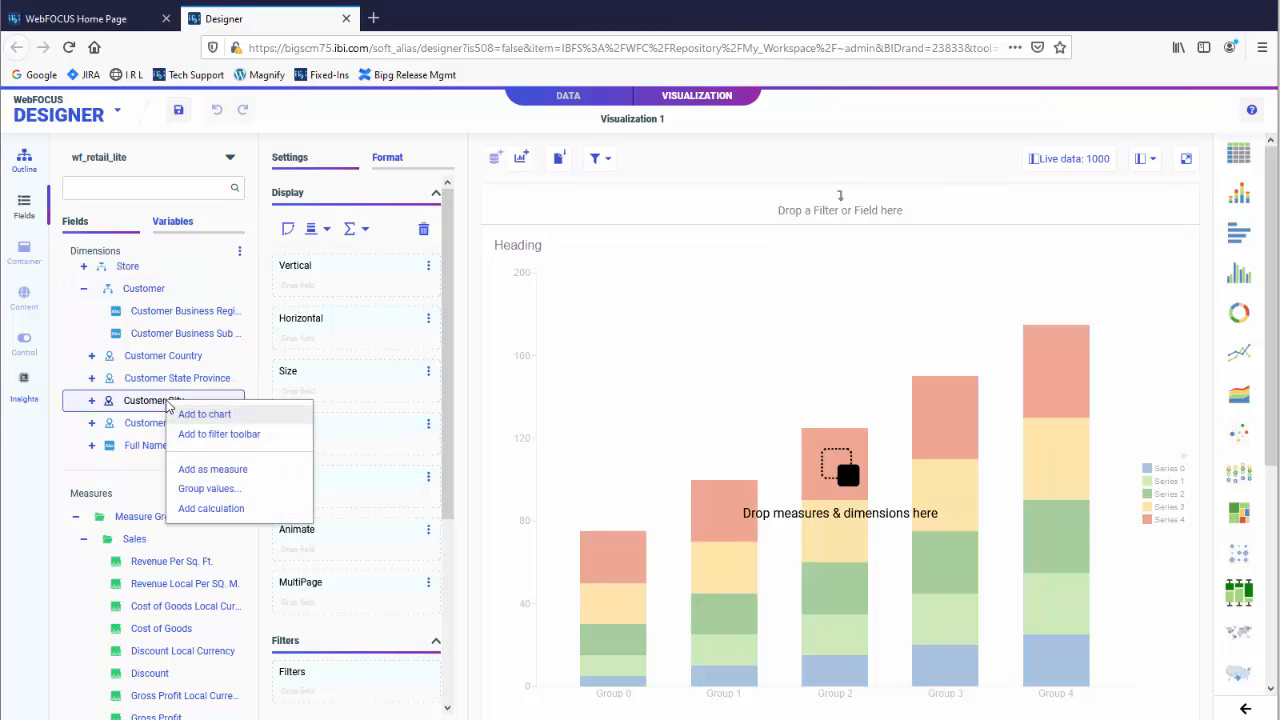
{"action": "left_click", "coordinate": [222, 510]}
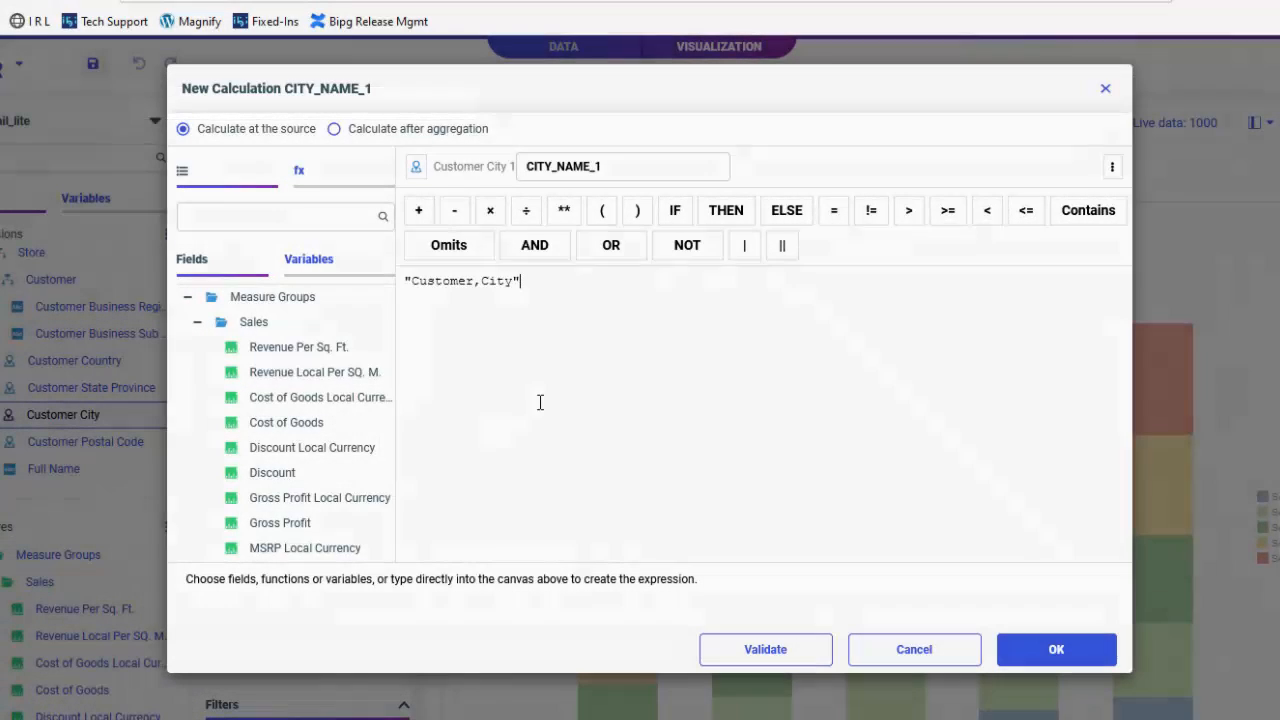
- Append ', ' and the Customer State Province field to Customer City in the expression, using the simple append operator
{"action": "left_click", "coordinate": [745, 247]}
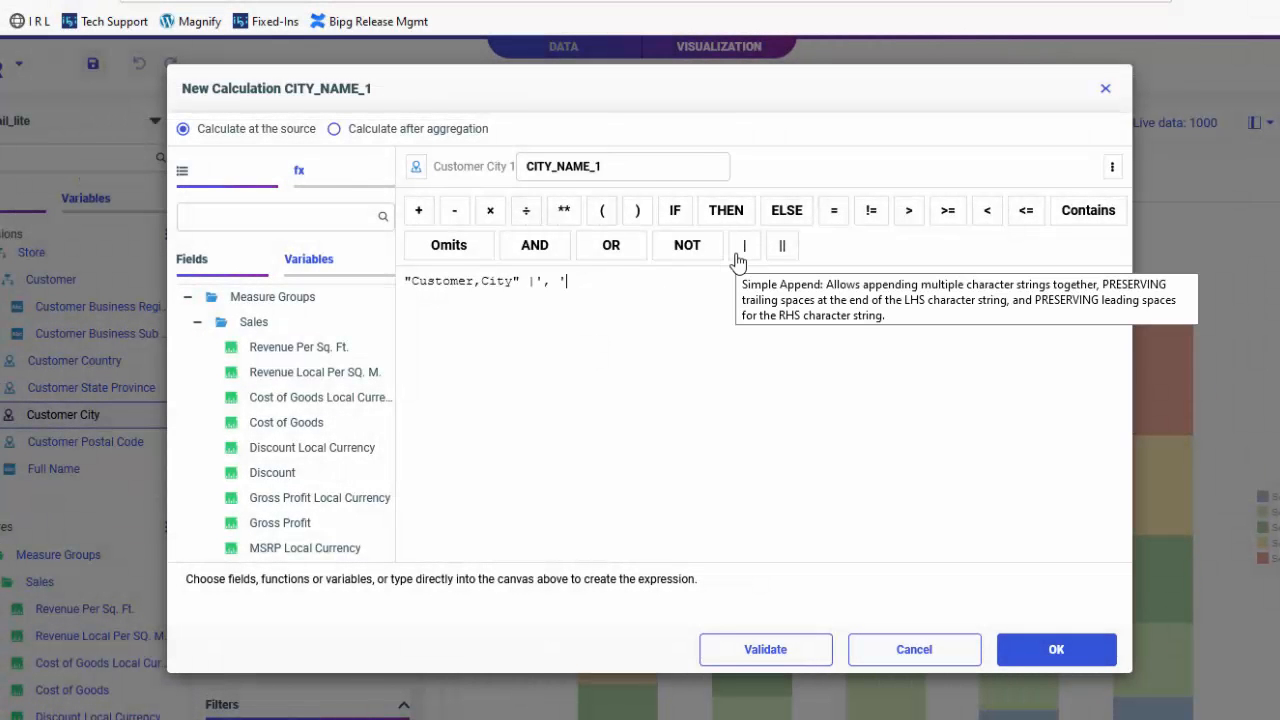
{"action": "left_click", "coordinate": [742, 250]}
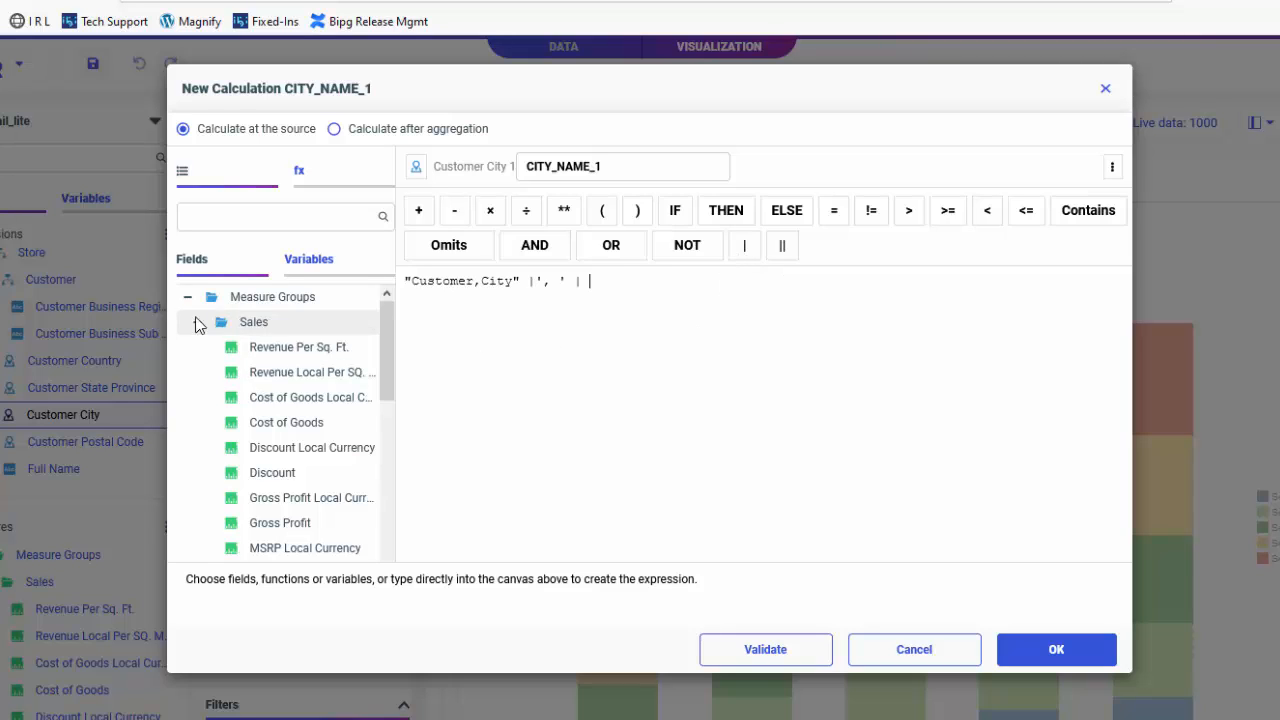
{"action": "left_click", "coordinate": [187, 296]}
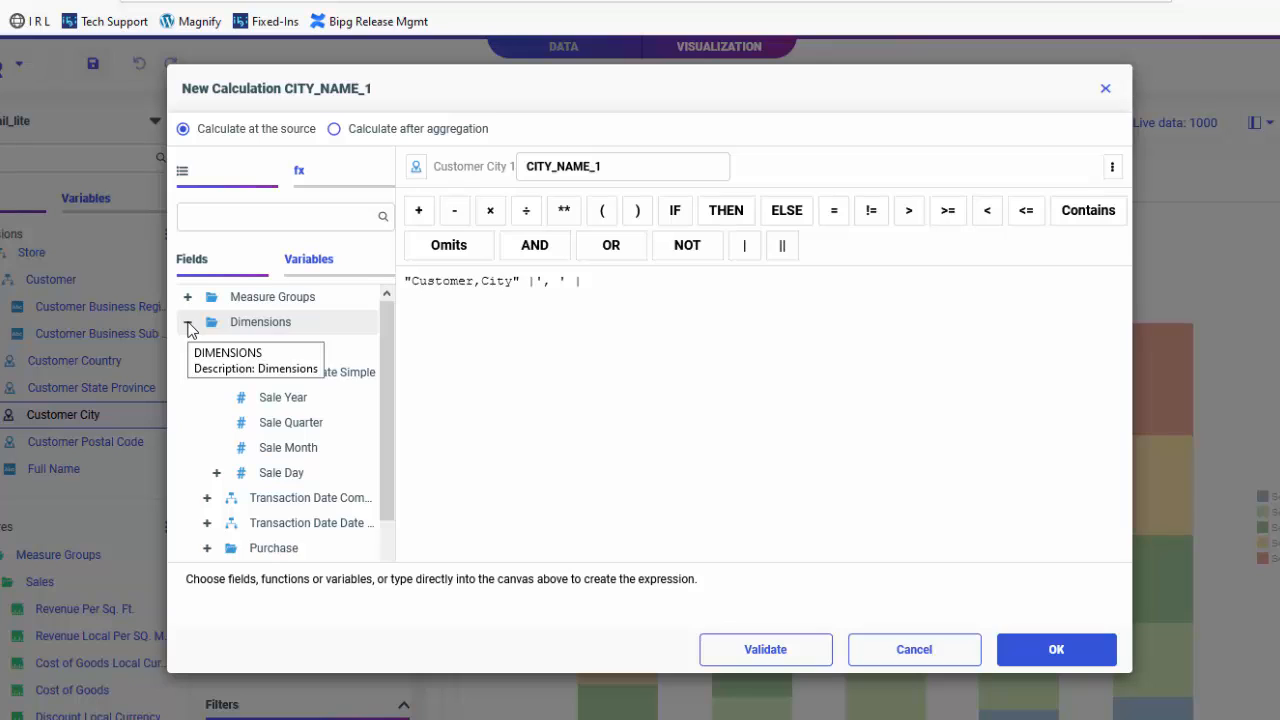
{"action": "left_click", "coordinate": [197, 347]}
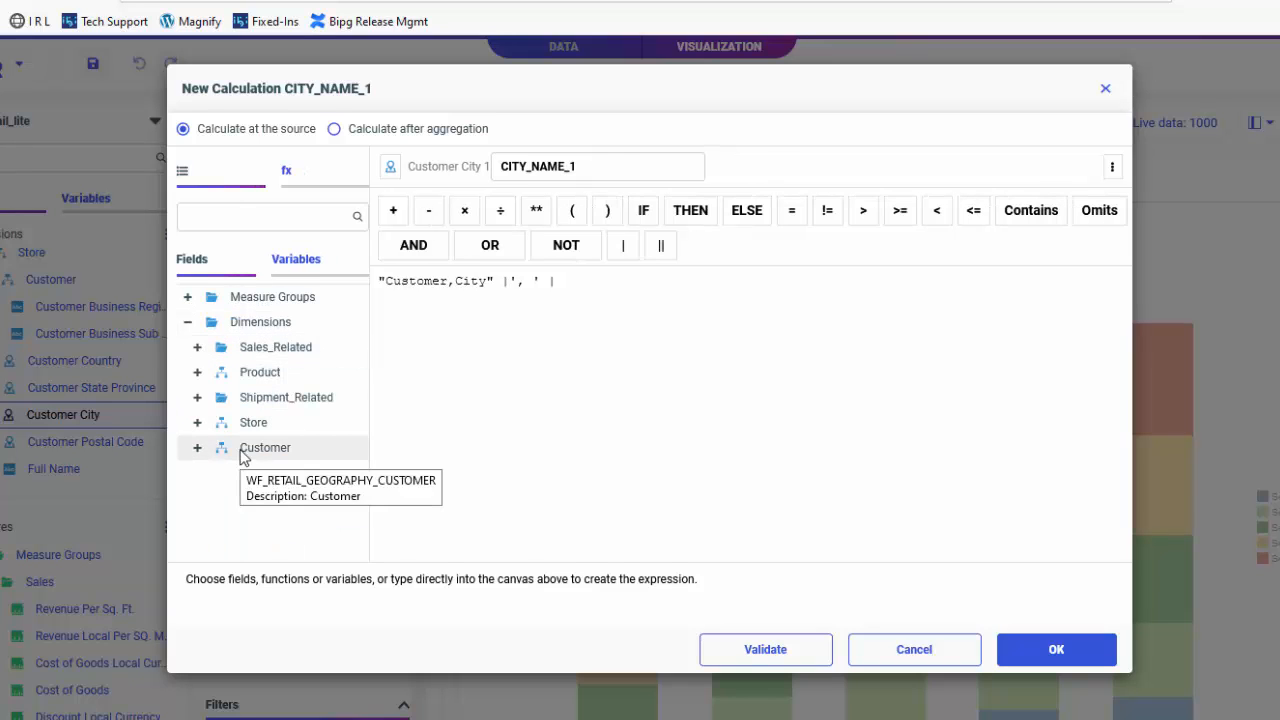
{"action": "left_click", "coordinate": [198, 449]}
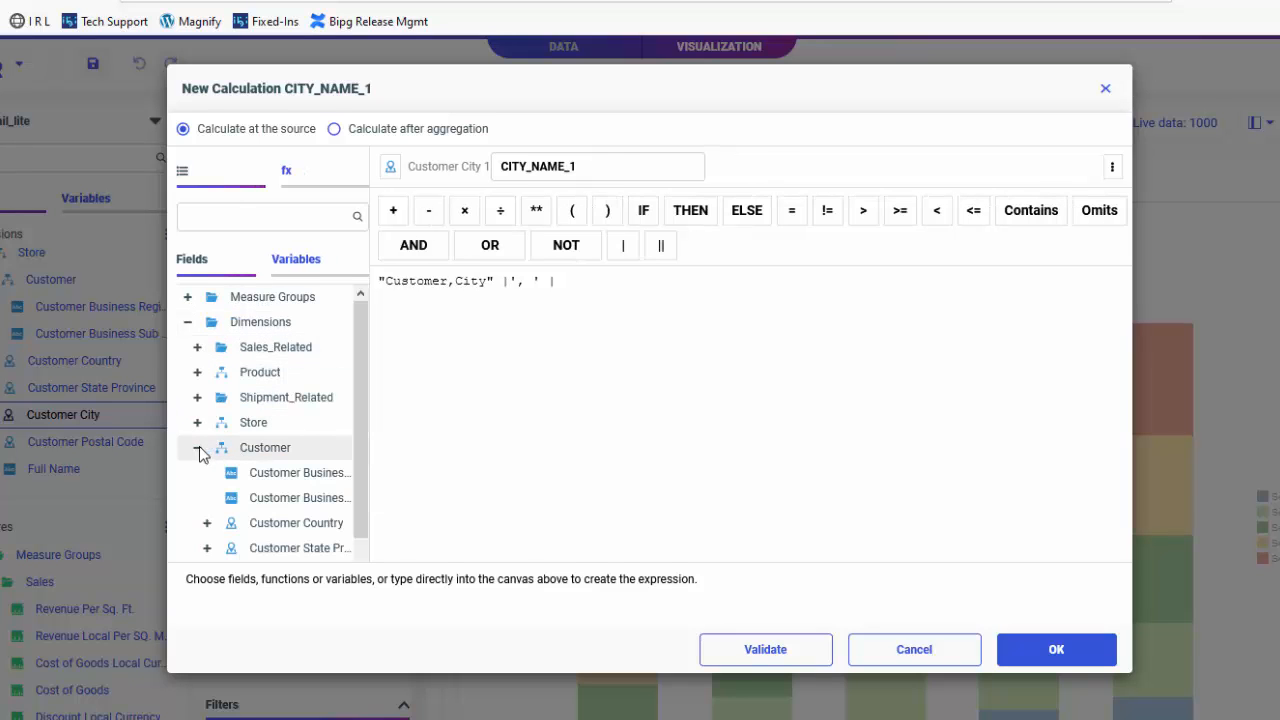
{"action": "scroll", "coordinate": [270, 475], "scroll_direction": "down", "scroll_amount": 1}
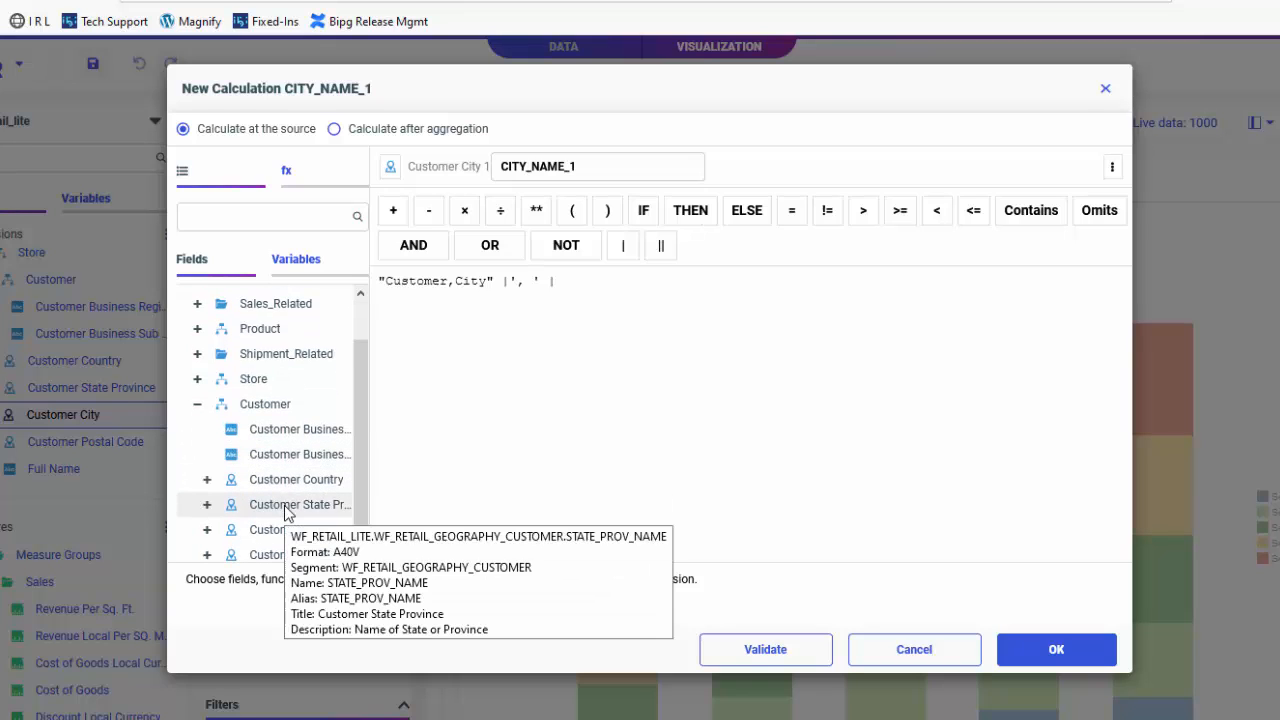
{"action": "double_click", "coordinate": [285, 508]}
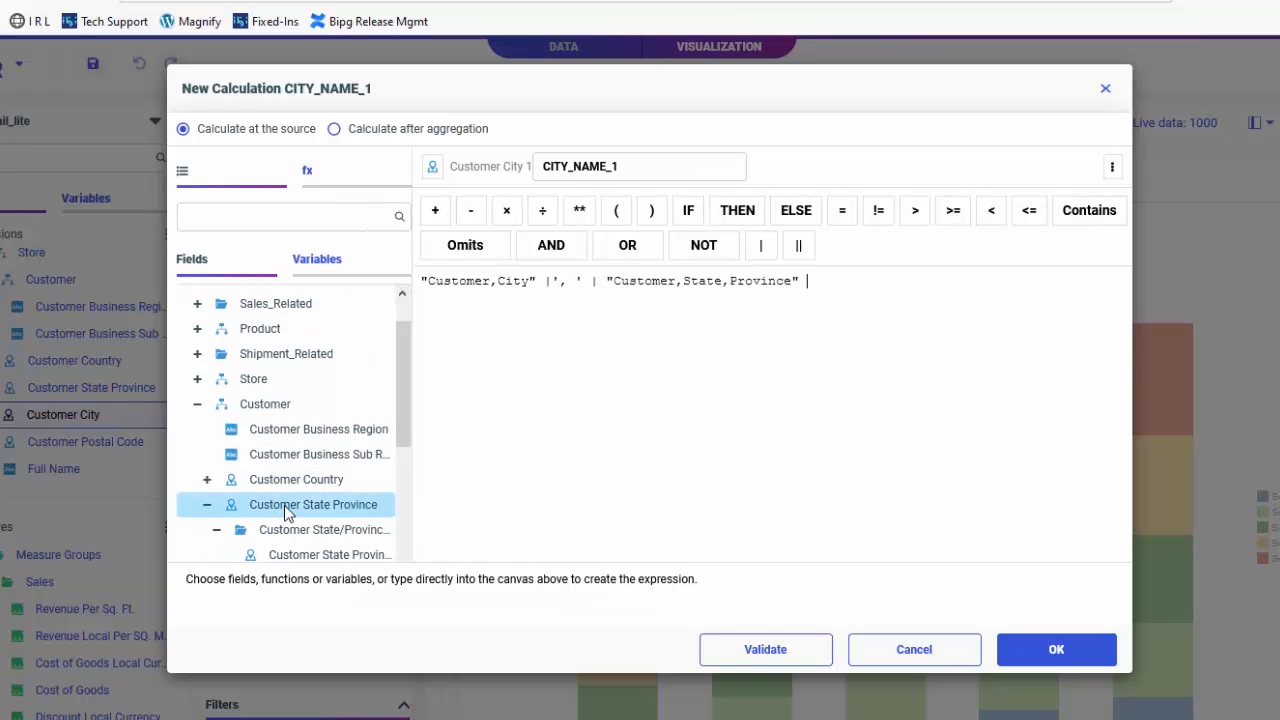
- Set the calculation's column name to CityState and its column title to City State
{"action": "left_click", "coordinate": [1112, 167]}
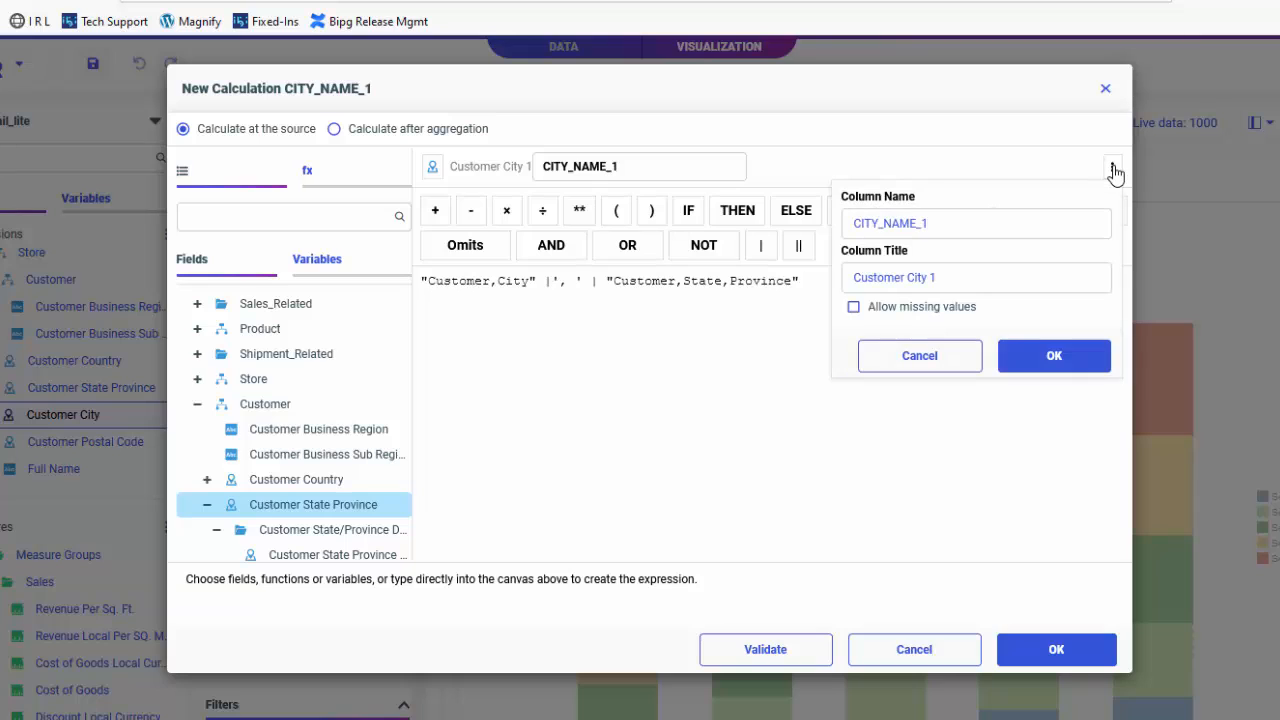
{"action": "key", "text": "ctrl+a"}
{"action": "type", "text": "CityState"}
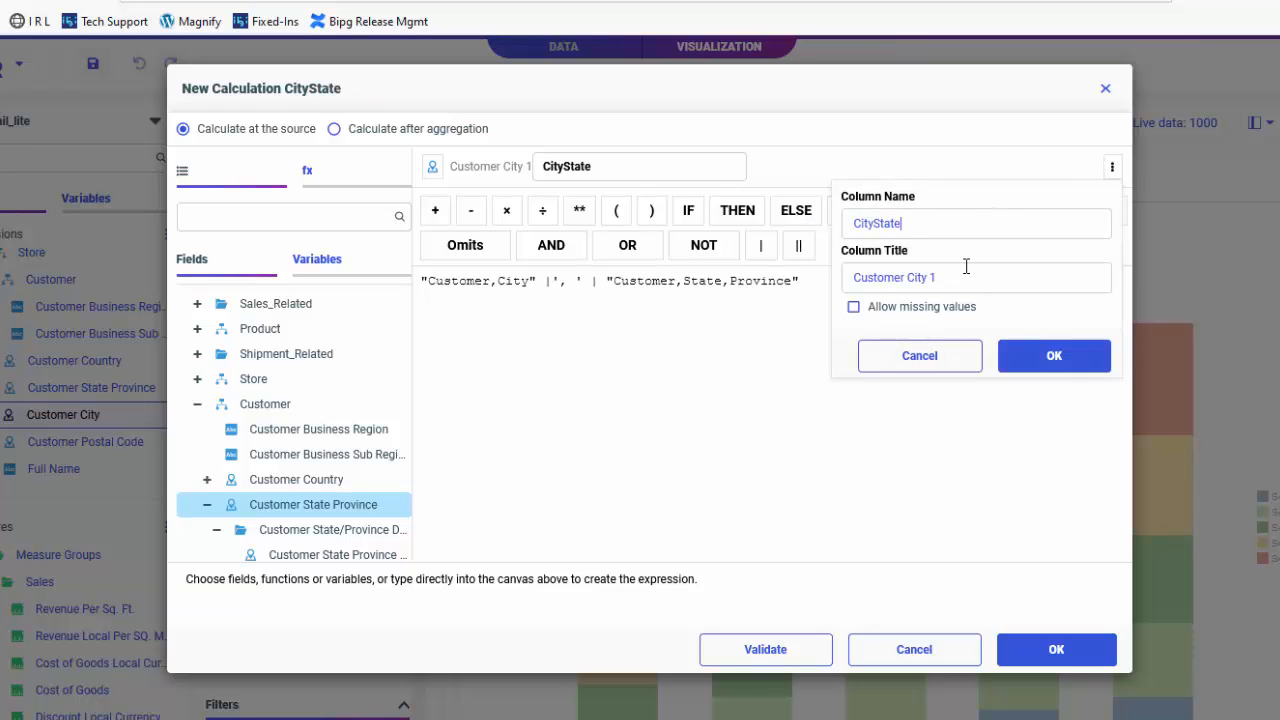
{"action": "key", "text": "Tab"}
{"action": "type", "text": "City State"}
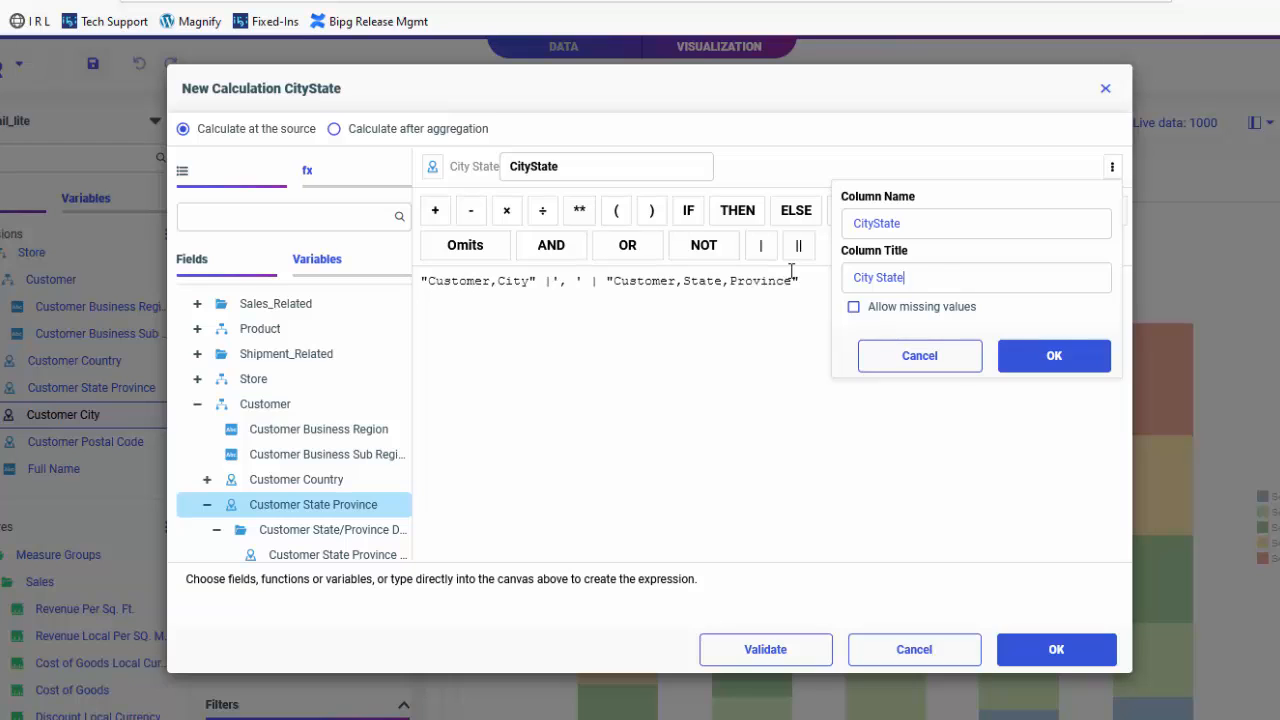
{"action": "left_click", "coordinate": [1068, 358]}
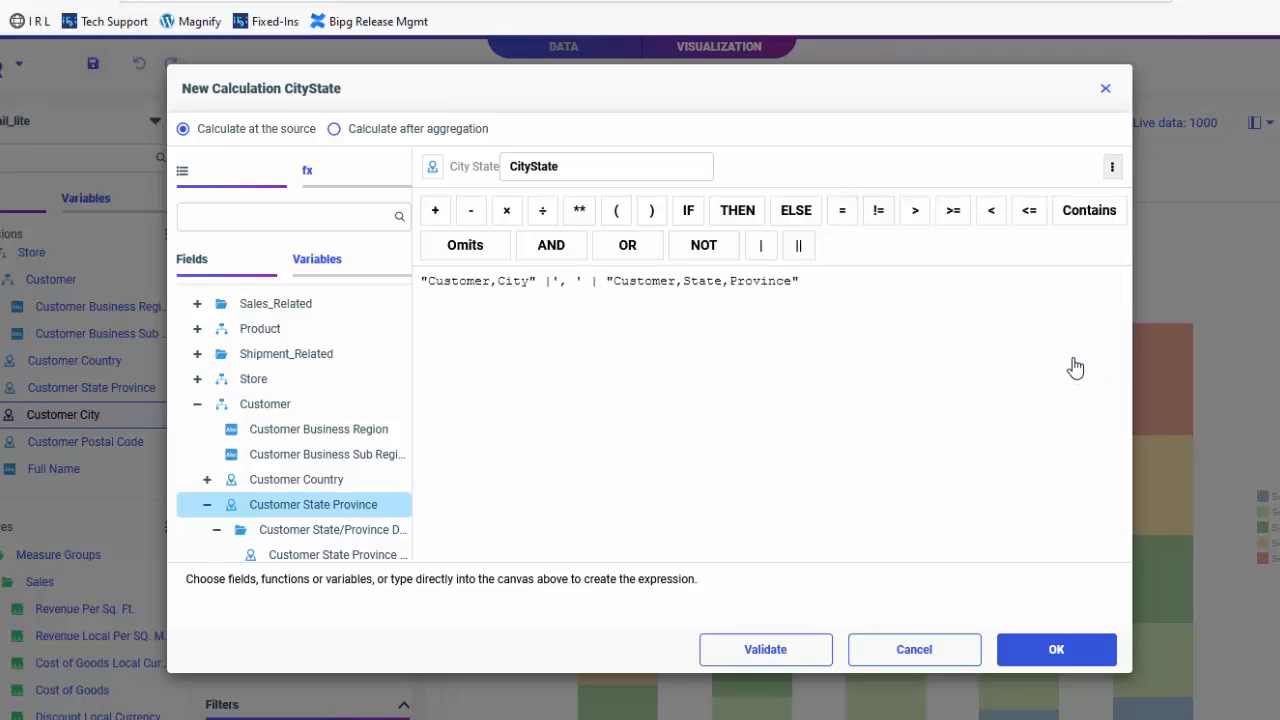
- Set the calculation's data type to text (Abc) with a length of 40 and save the calculation
{"action": "left_click", "coordinate": [433, 170]}
{"action": "left_click", "coordinate": [502, 222]}
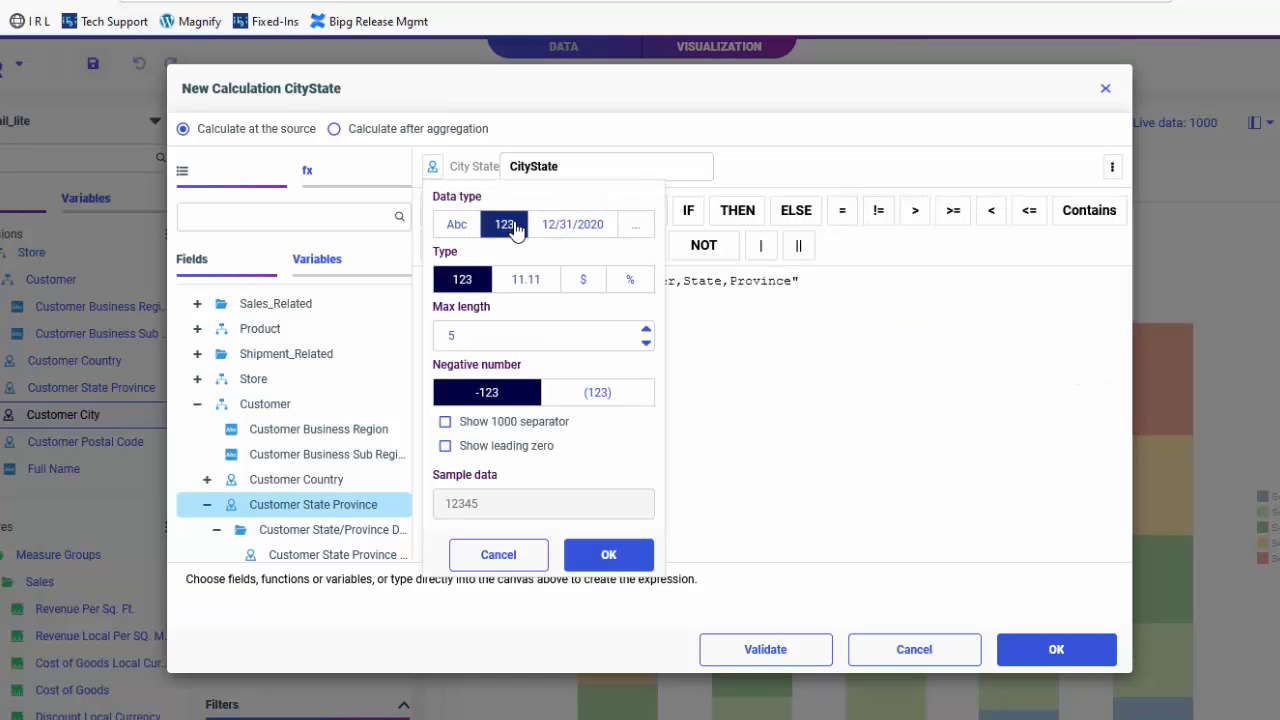
{"action": "left_click", "coordinate": [456, 223]}
{"action": "left_click_drag", "start_coordinate": [465, 281], "coordinate": [422, 270]}
{"action": "type", "text": "40"}
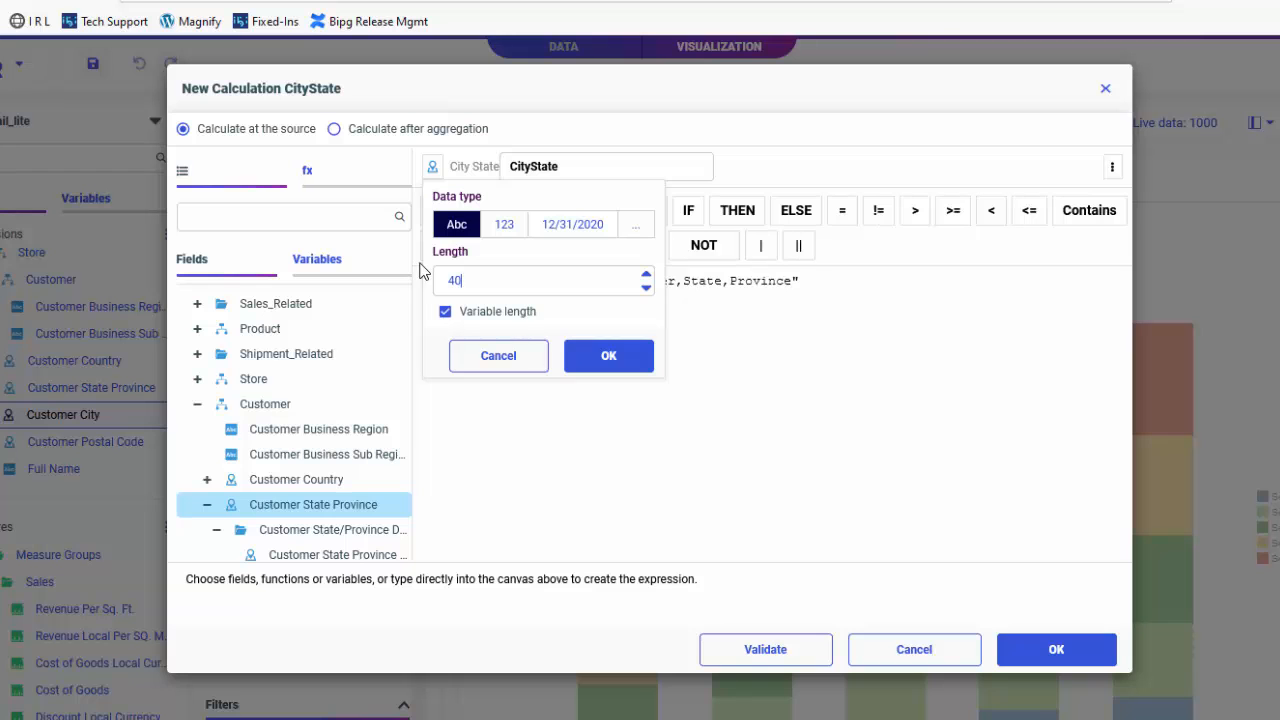
{"action": "left_click", "coordinate": [609, 358]}
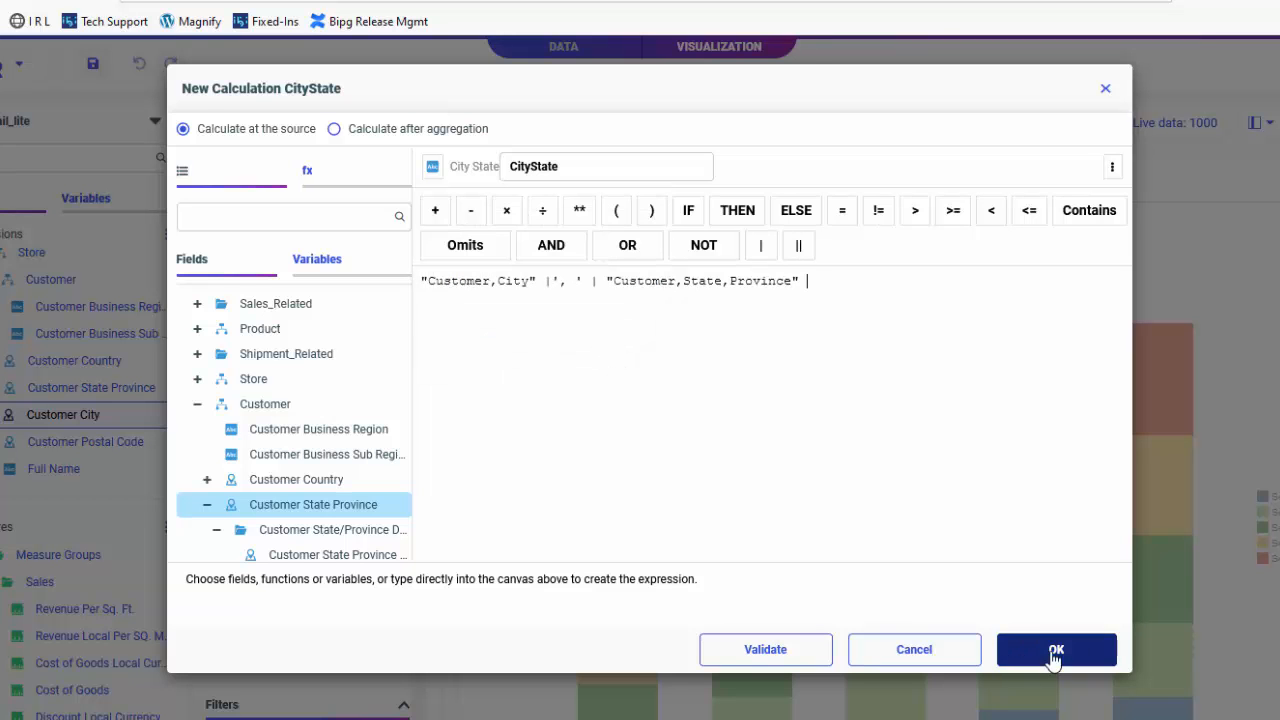
{"action": "left_click", "coordinate": [1058, 650]}
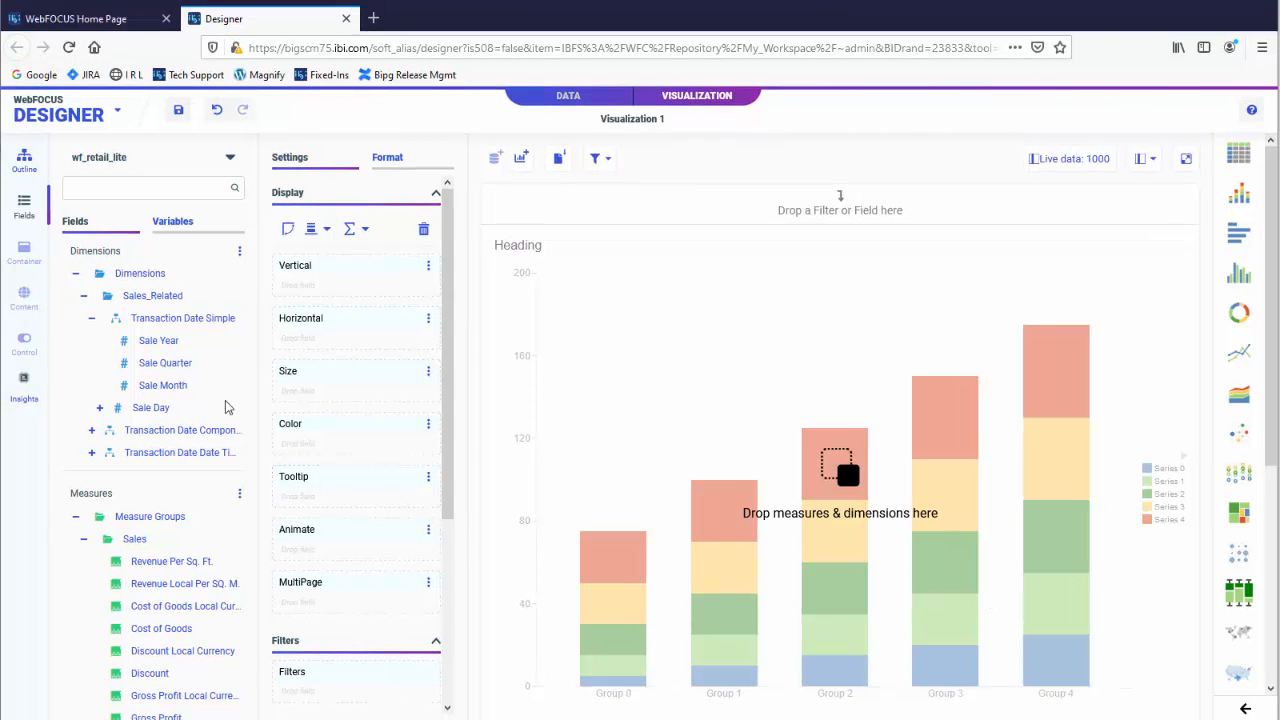
- Place the City State field from the Customer dimension in the chart's Horizontal bucket
{"action": "left_click", "coordinate": [84, 296]}
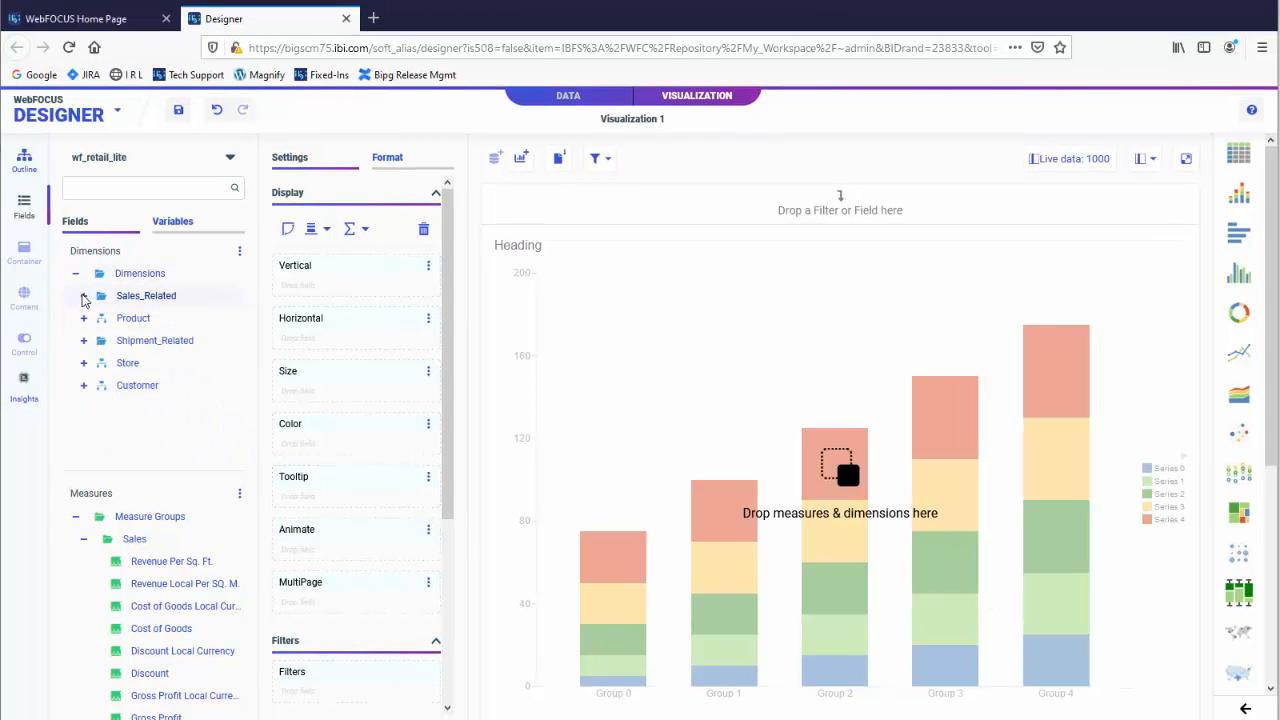
{"action": "left_click", "coordinate": [84, 385]}
{"action": "left_click_drag", "start_coordinate": [239, 367], "coordinate": [240, 445]}
{"action": "left_click", "coordinate": [153, 448]}
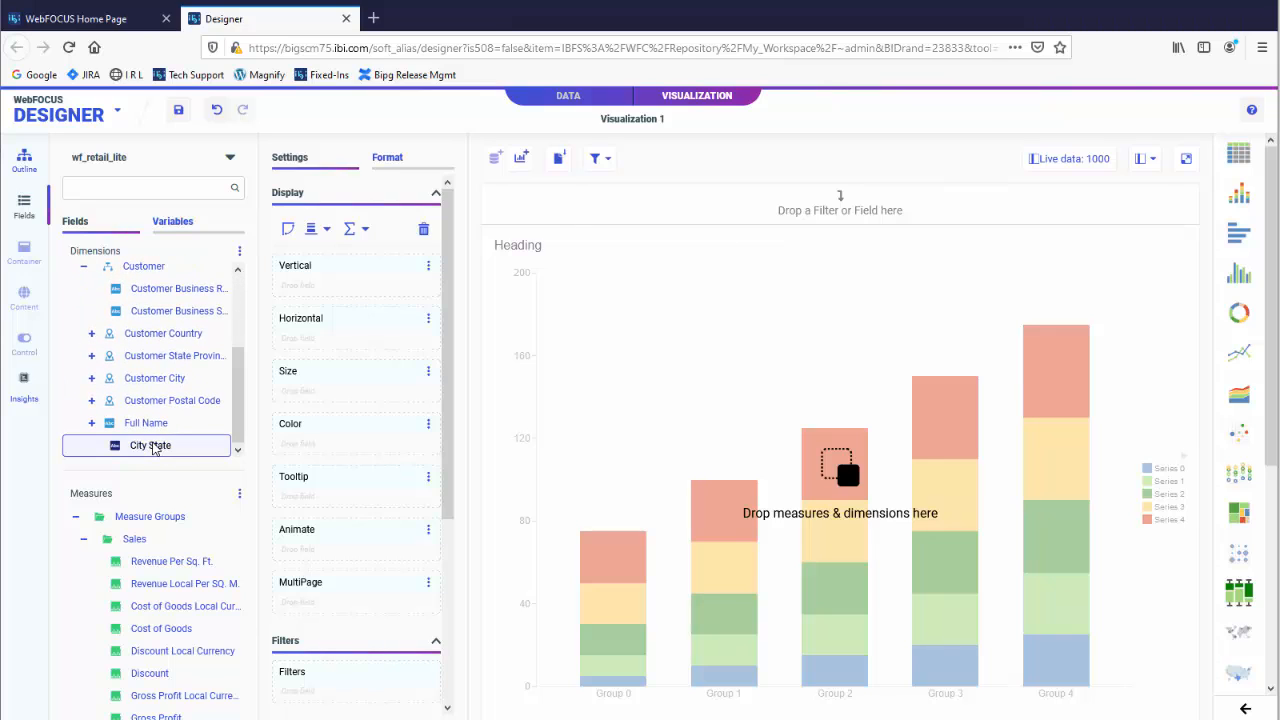
{"action": "left_click_drag", "start_coordinate": [155, 446], "coordinate": [345, 332]}
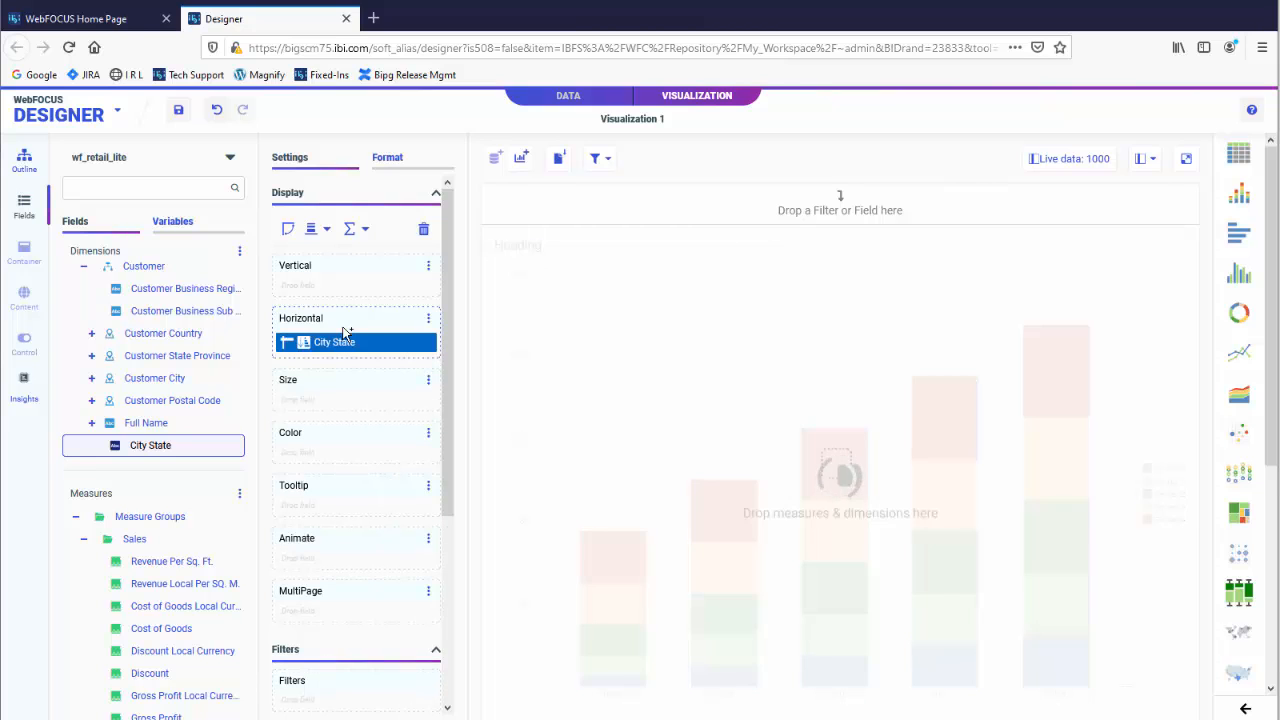
- Create a calculation from Gross Profit, calculated after aggregation, that divides Gross Profit by Revenue
{"action": "right_click", "coordinate": [165, 714]}
{"action": "left_click", "coordinate": [232, 698]}
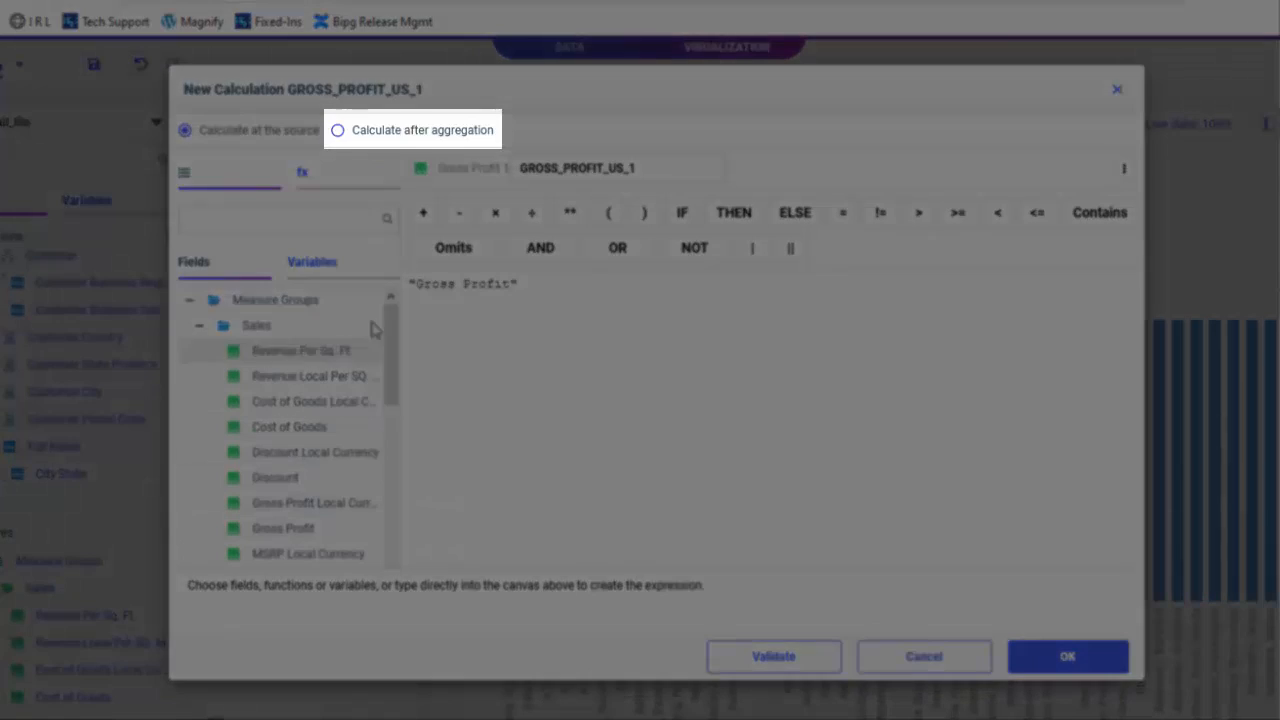
{"action": "left_click", "coordinate": [339, 132]}
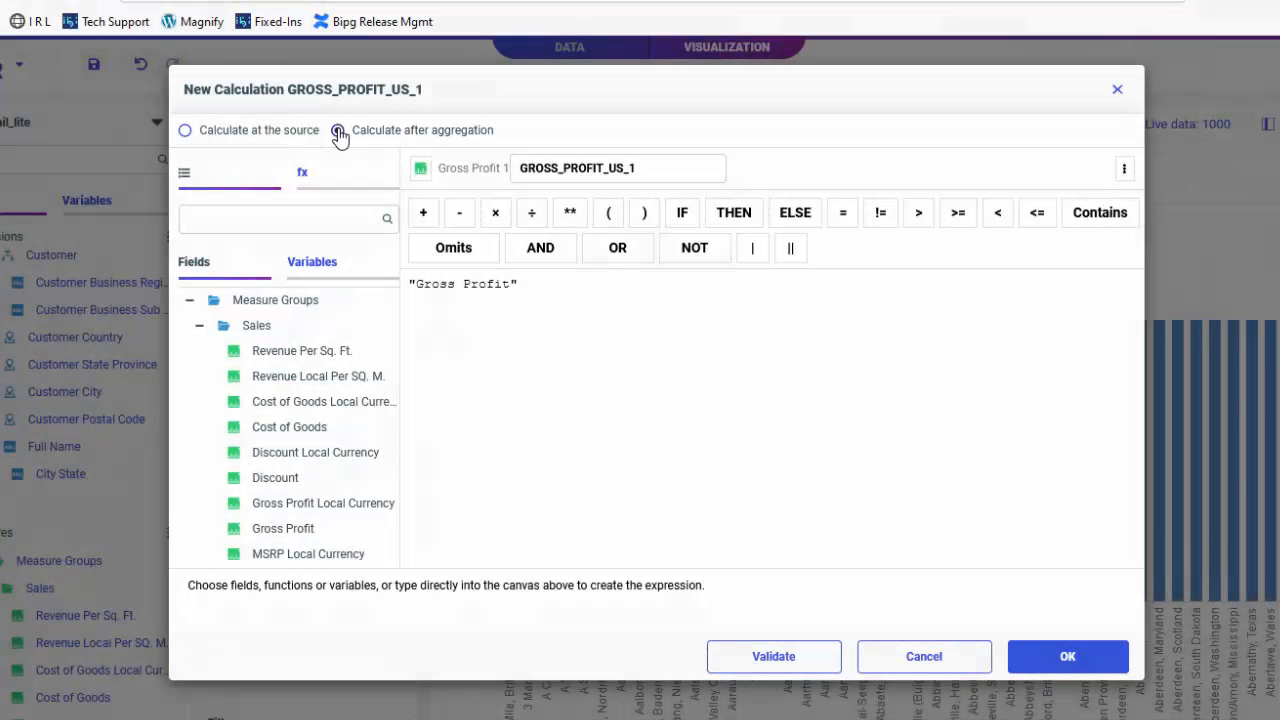
{"action": "left_click", "coordinate": [532, 214]}
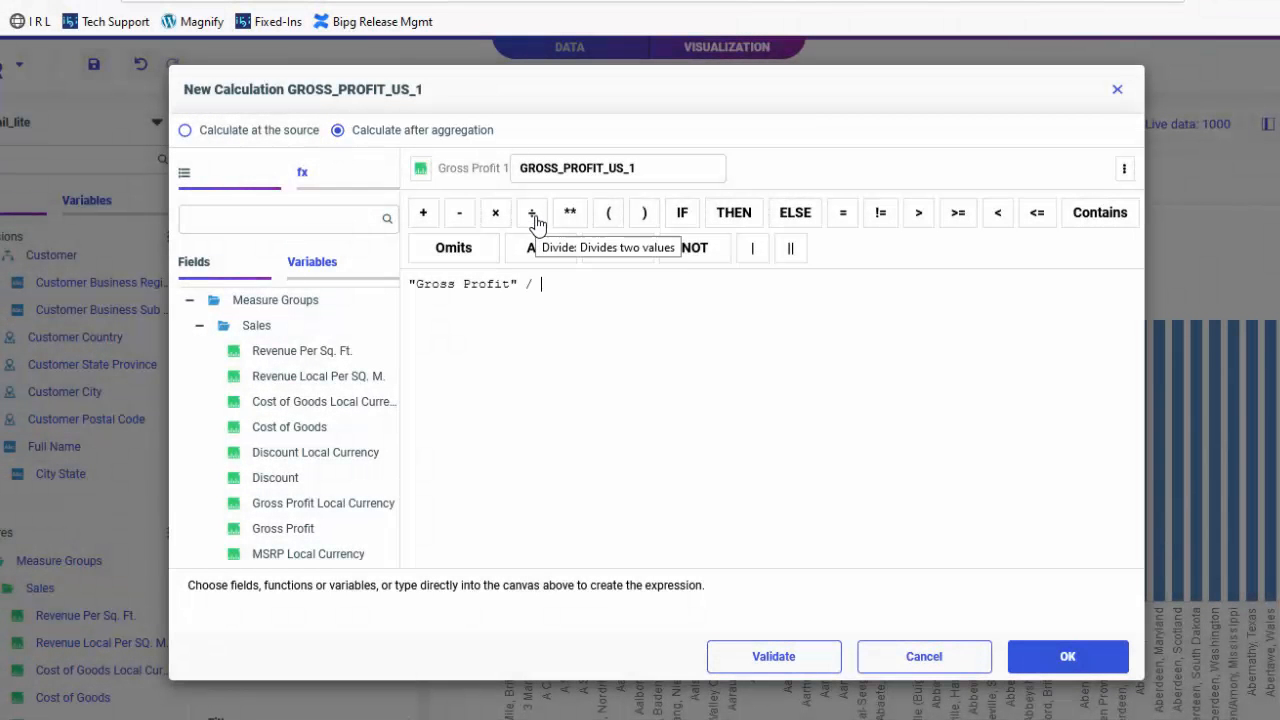
{"action": "scroll", "coordinate": [294, 403], "scroll_direction": "down", "scroll_amount": 5}
{"action": "left_click", "coordinate": [300, 410]}
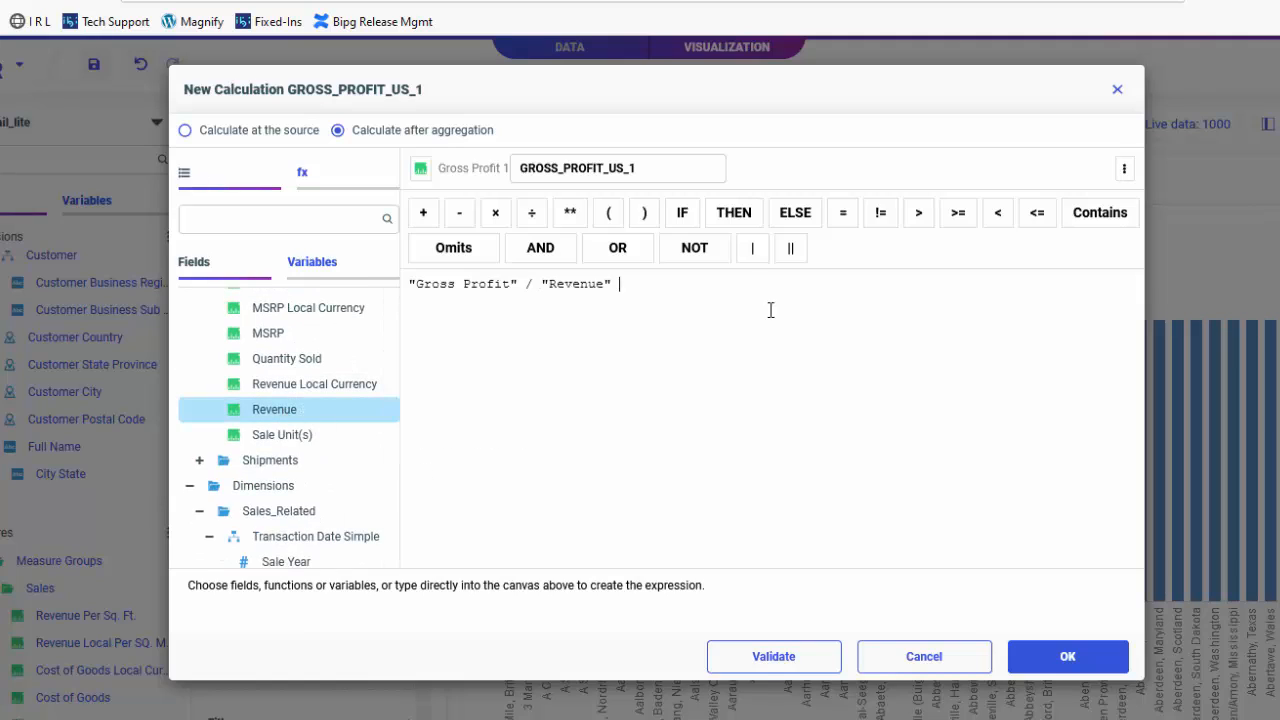
- Set the calculation's column name to ProfitMargin and its column title to Profit Margin
{"action": "left_click", "coordinate": [1124, 168]}
{"action": "key", "text": "ctrl+a"}
{"action": "type", "text": "ProfitMargin"}
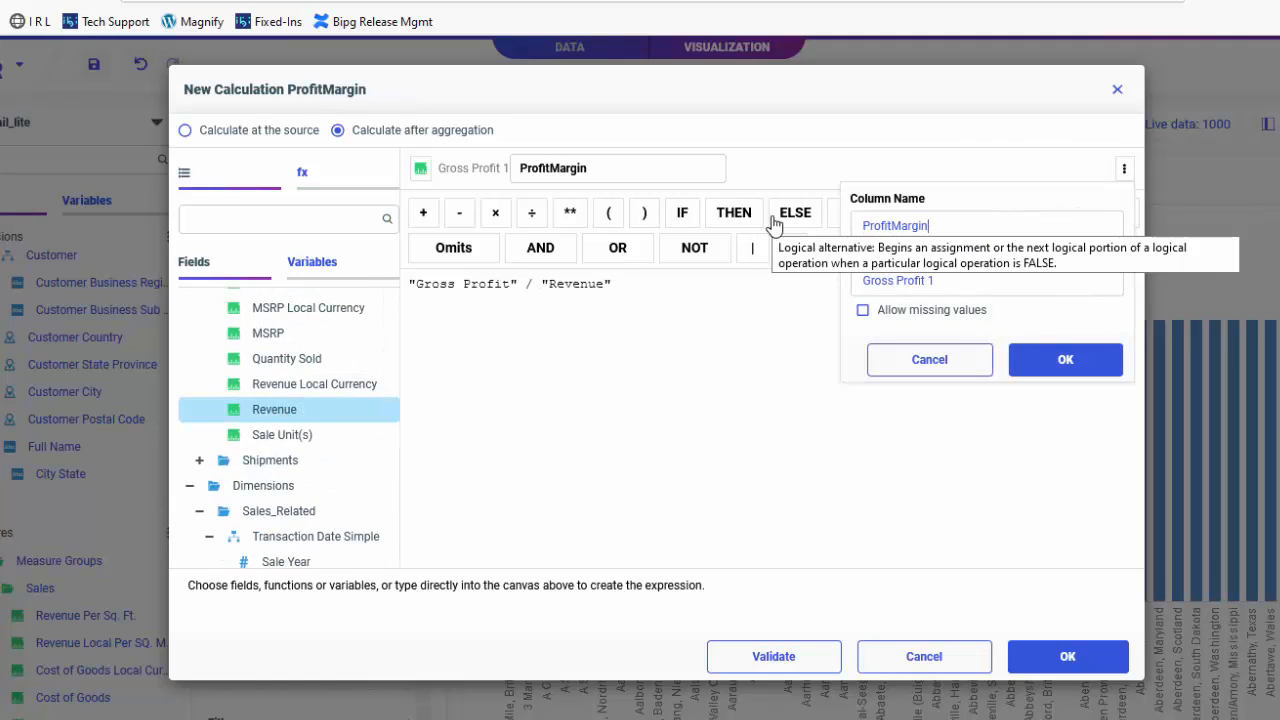
{"action": "left_click", "coordinate": [956, 281]}
{"action": "key", "text": "ctrl+a"}
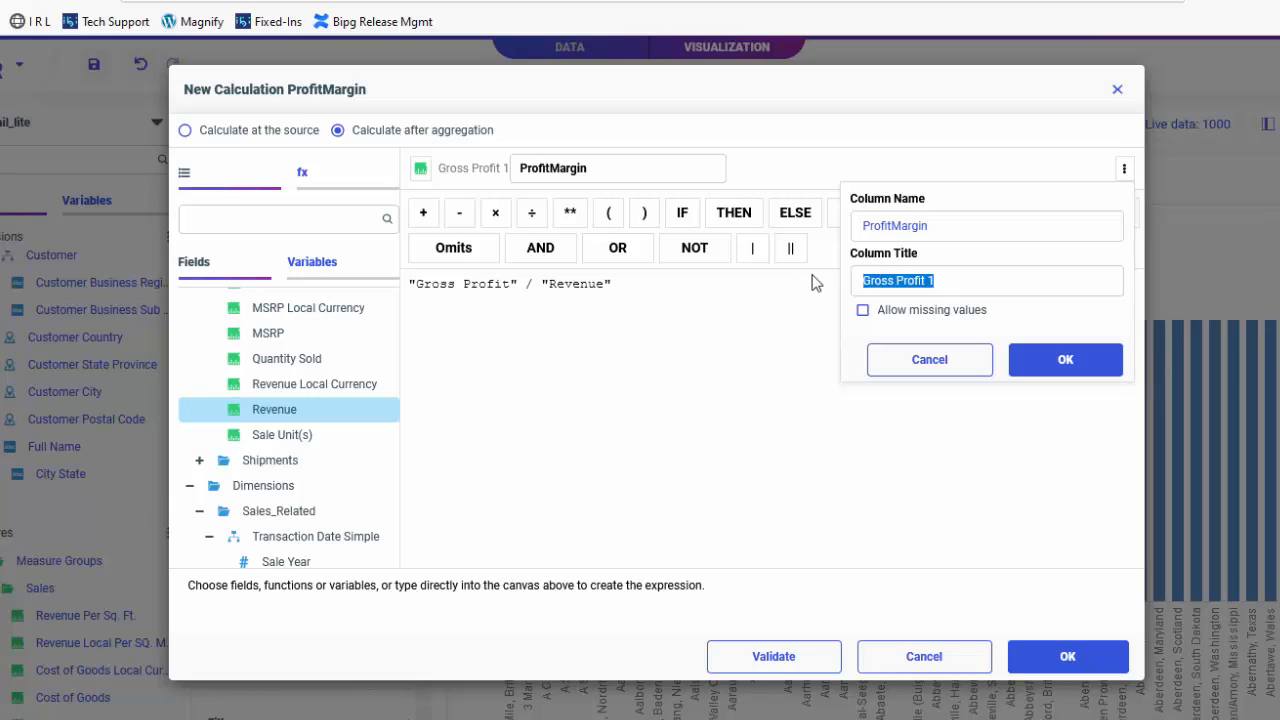
{"action": "type", "text": "Profit Margin"}
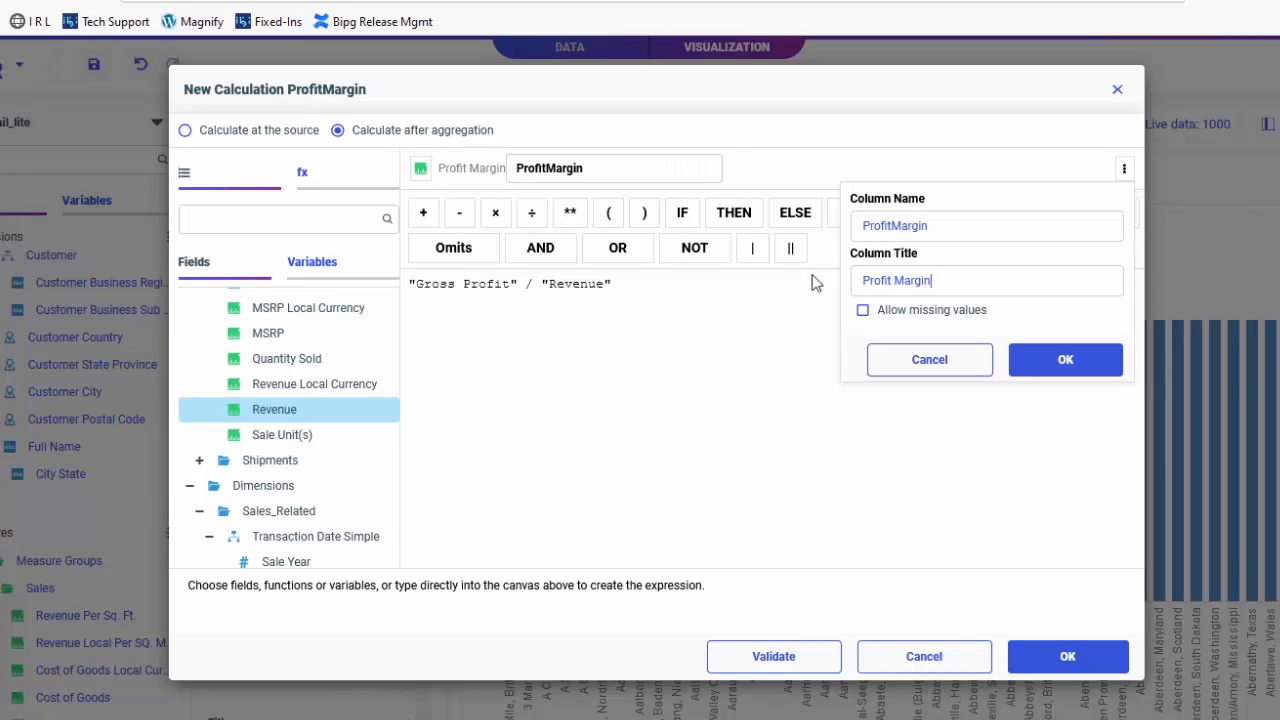
{"action": "left_click", "coordinate": [1065, 360]}
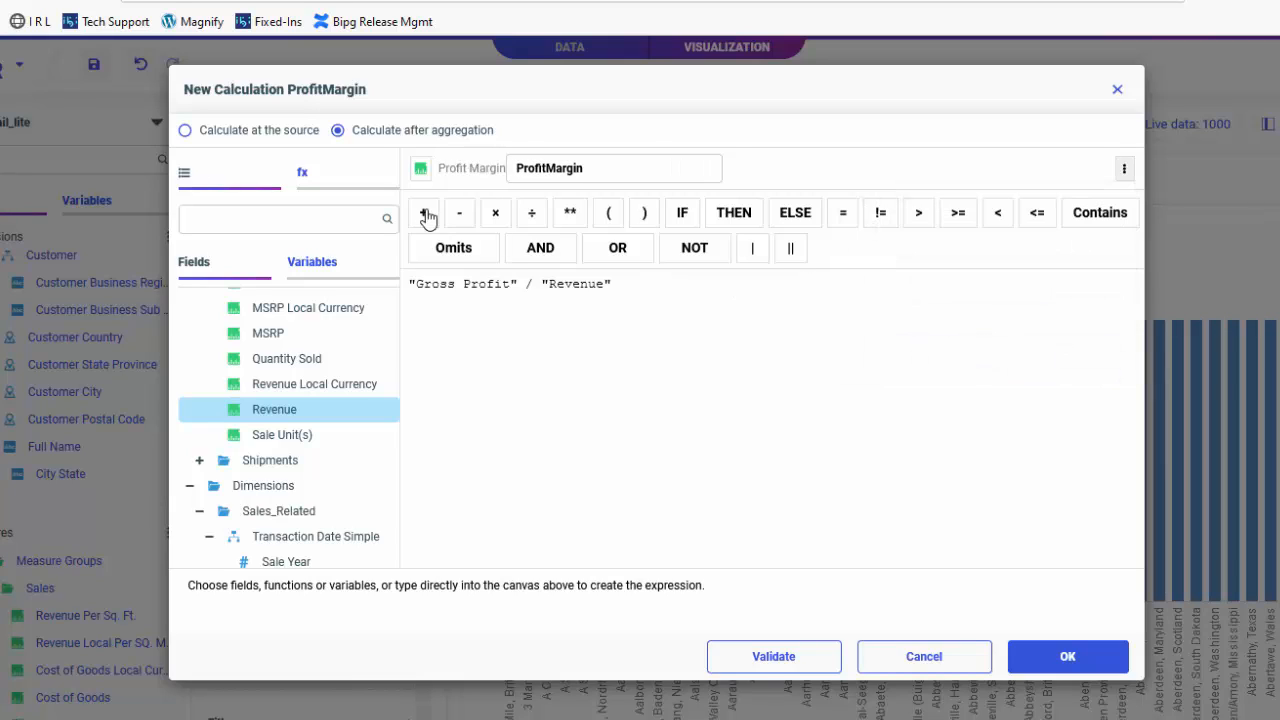
- Format the Profit Margin calculation as a numeric percentage and save it
{"action": "left_click", "coordinate": [421, 172]}
{"action": "left_click", "coordinate": [493, 227]}
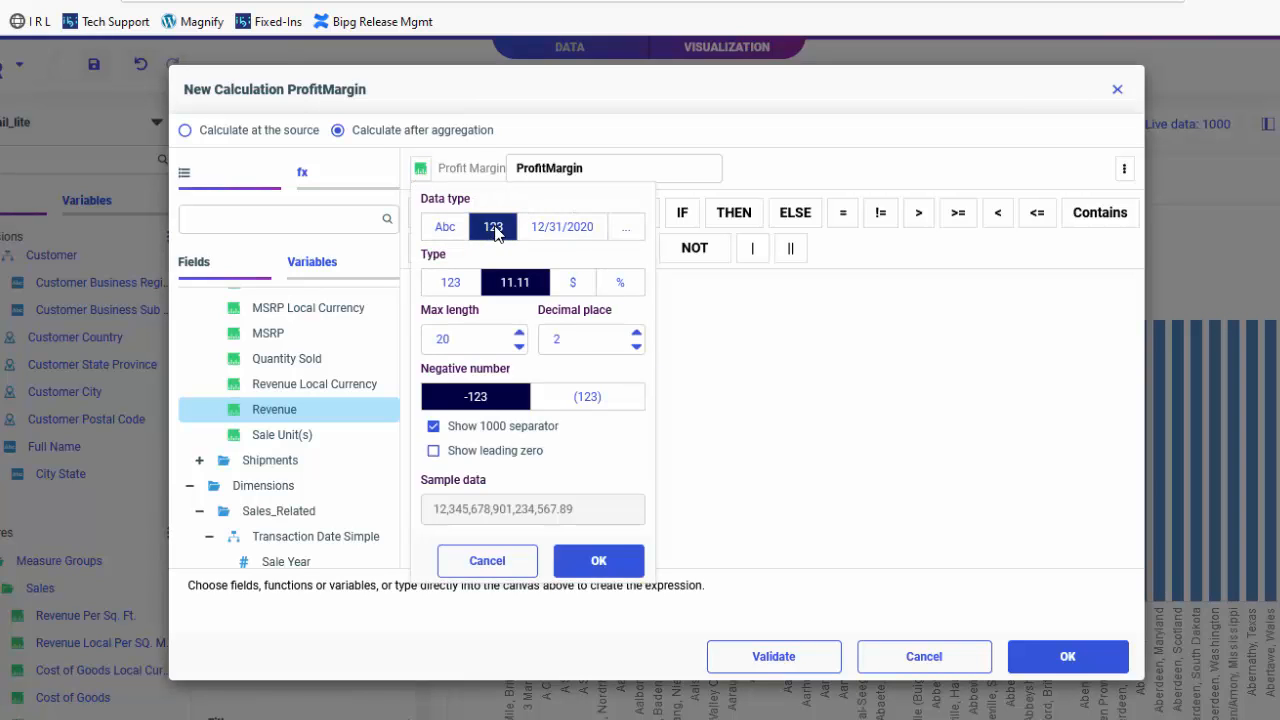
{"action": "left_click", "coordinate": [631, 291]}
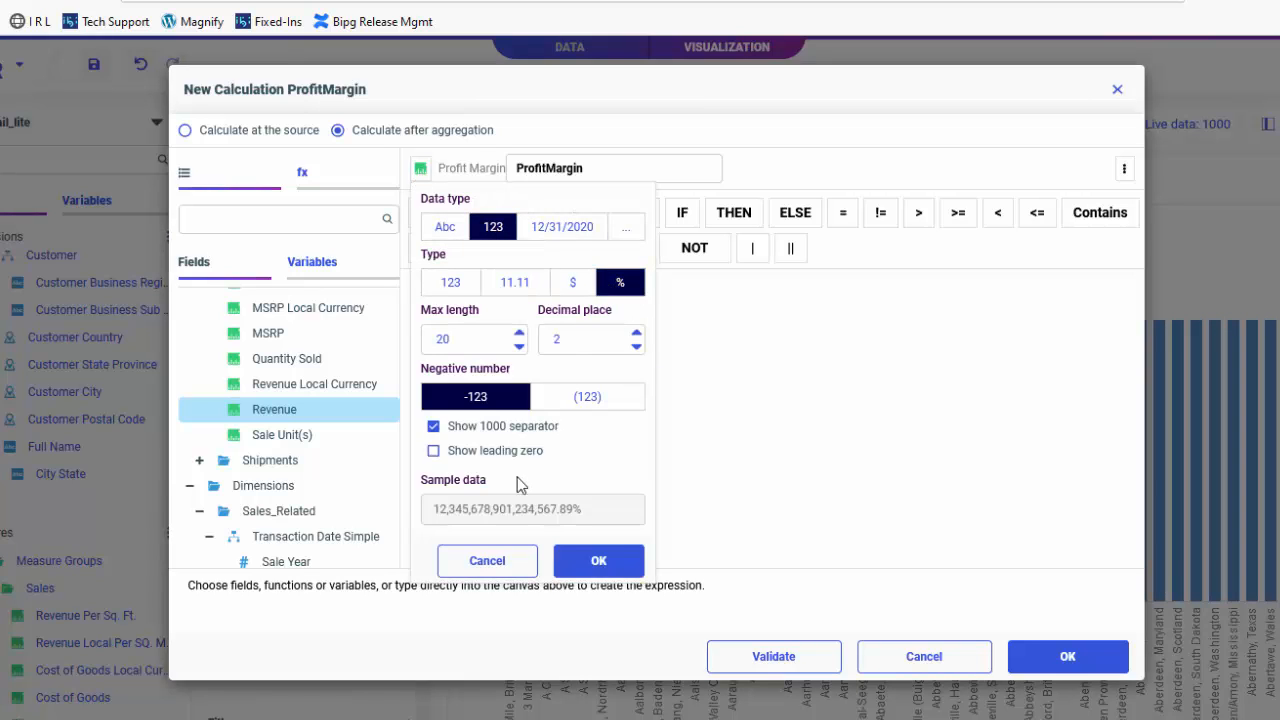
{"action": "left_click", "coordinate": [598, 560]}
{"action": "left_click", "coordinate": [1035, 650]}
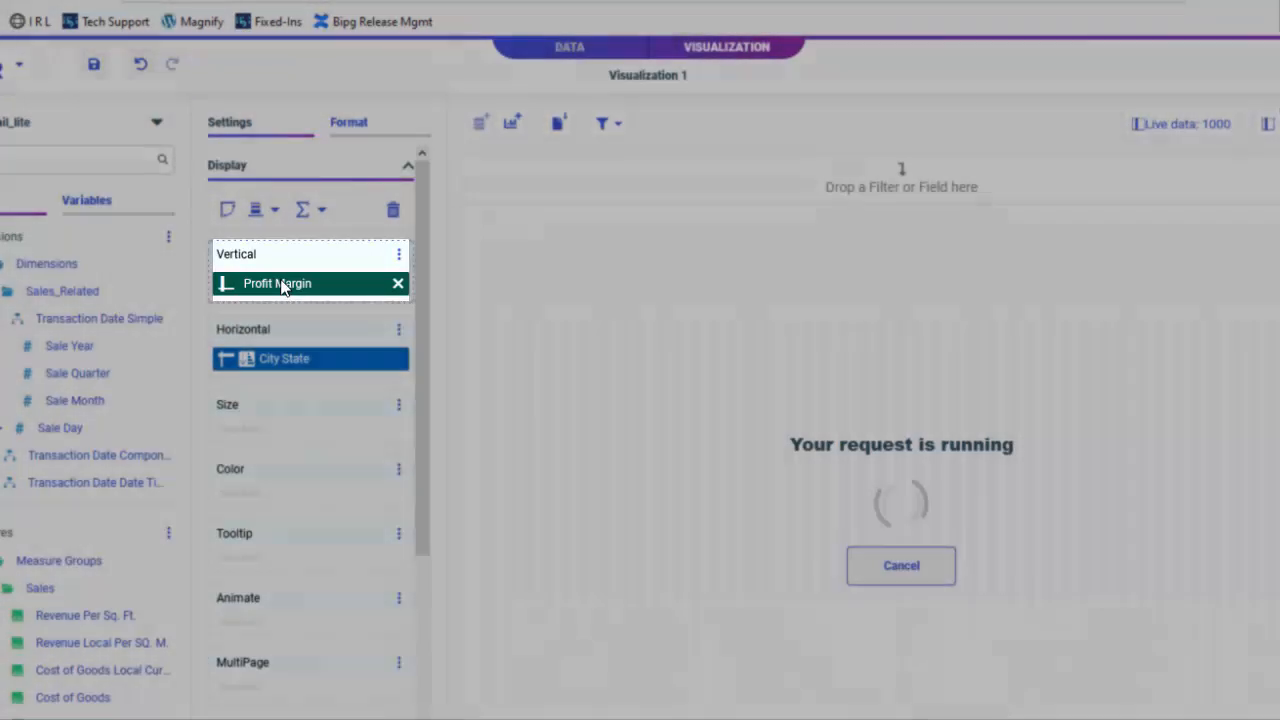
- Open the Profit Margin calculation from the chart's Vertical bucket to review its expression, and close the editor
{"action": "left_click", "coordinate": [282, 285]}
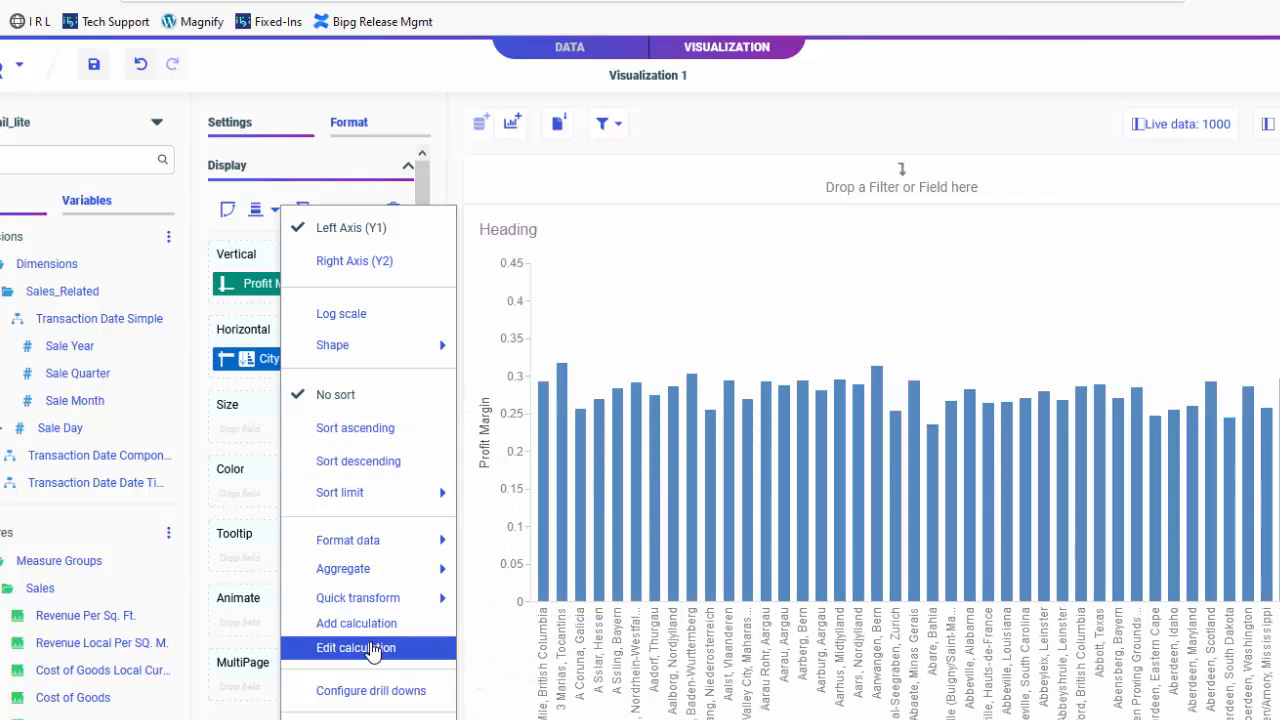
{"action": "left_click", "coordinate": [372, 649]}
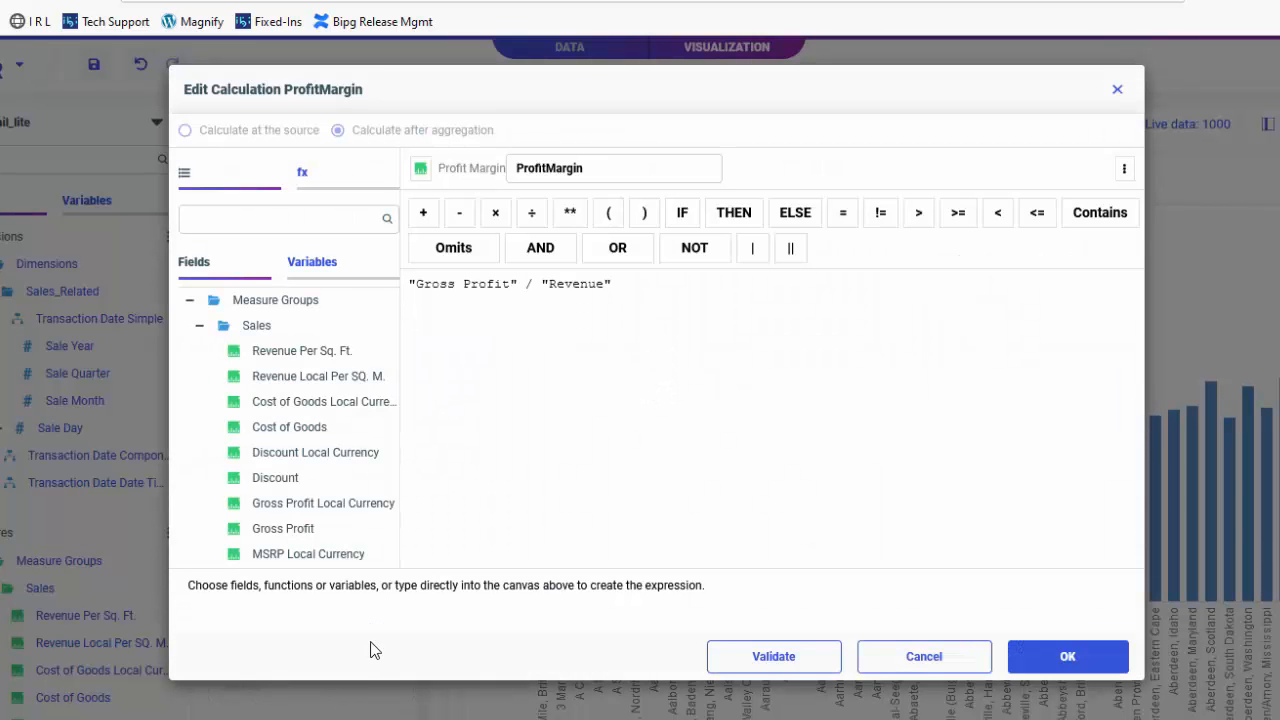
{"action": "left_click", "coordinate": [912, 657]}
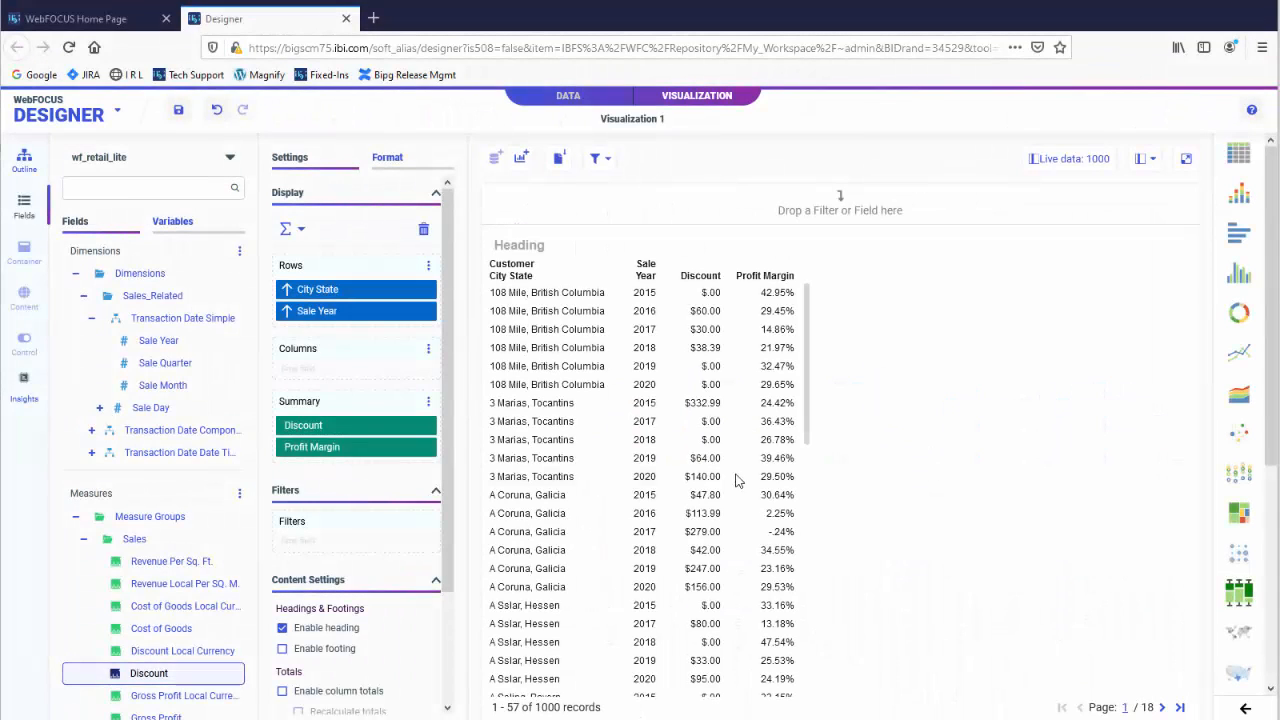
- Apply a rolling aggregate quick transform to the Discount field with Average aggregation, breaking on City State and keeping the original field
{"action": "right_click", "coordinate": [405, 430]}
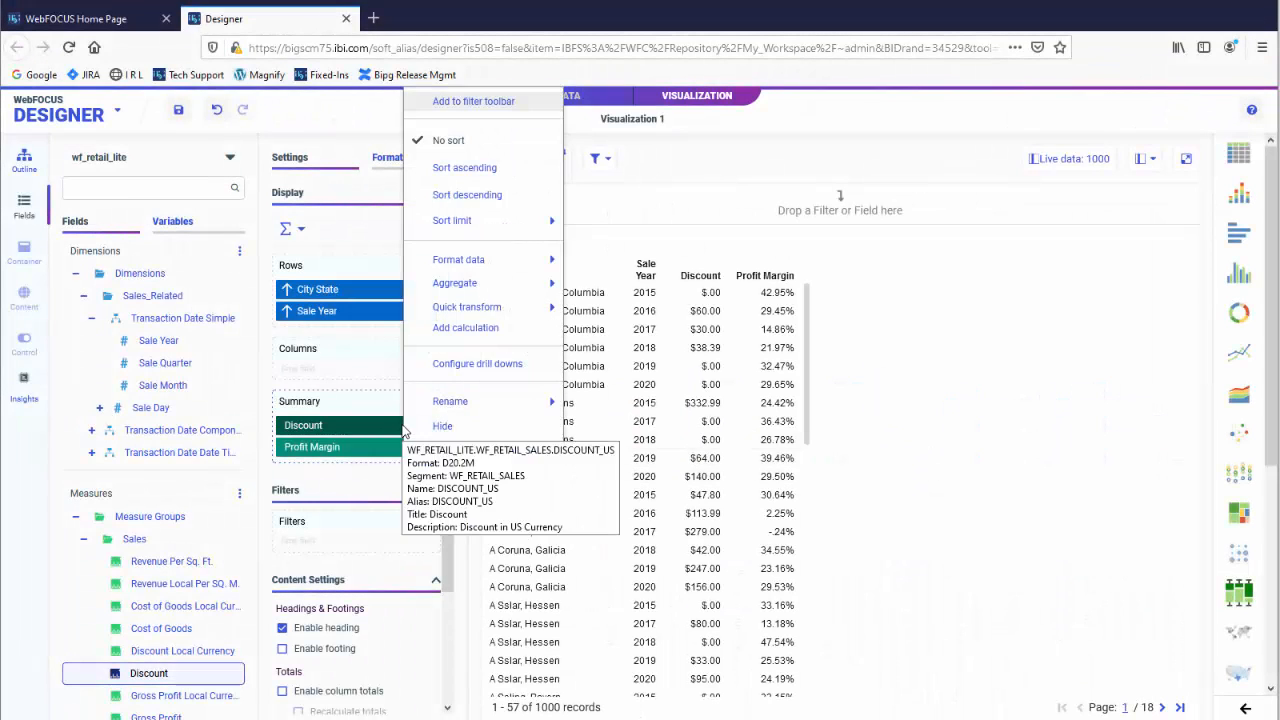
{"action": "mouse_move", "coordinate": [485, 314]}
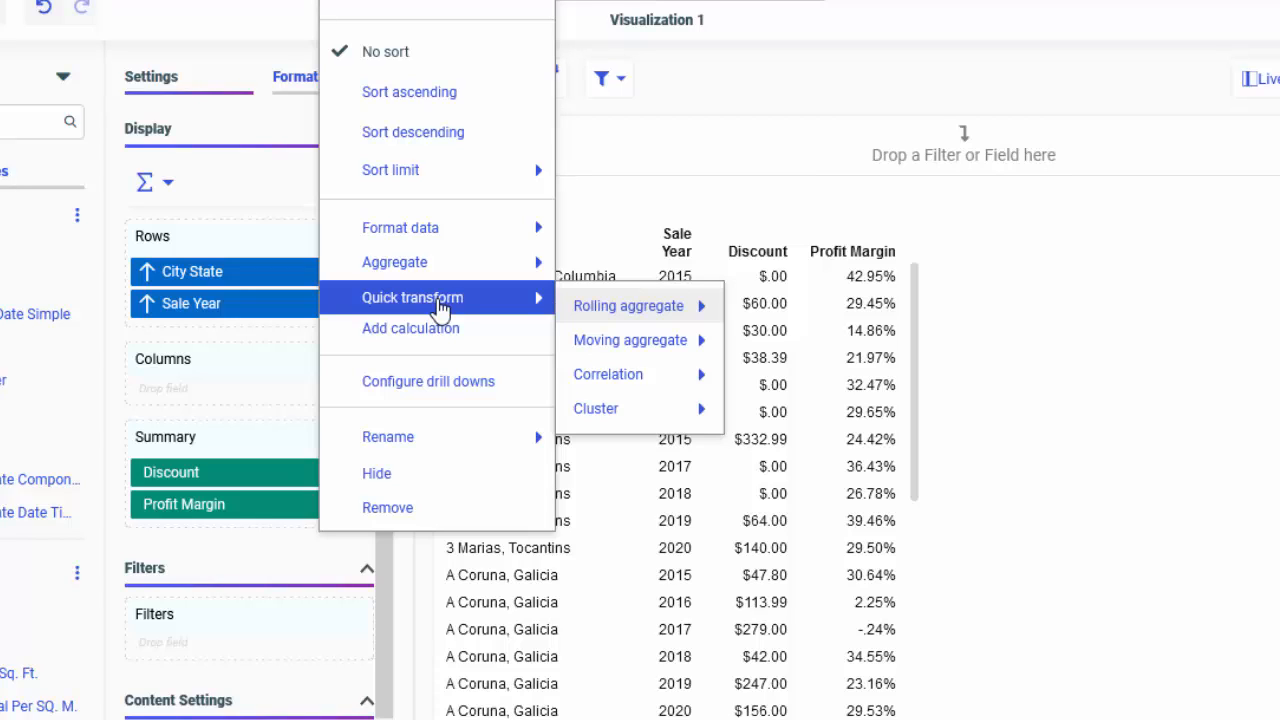
{"action": "mouse_move", "coordinate": [607, 312]}
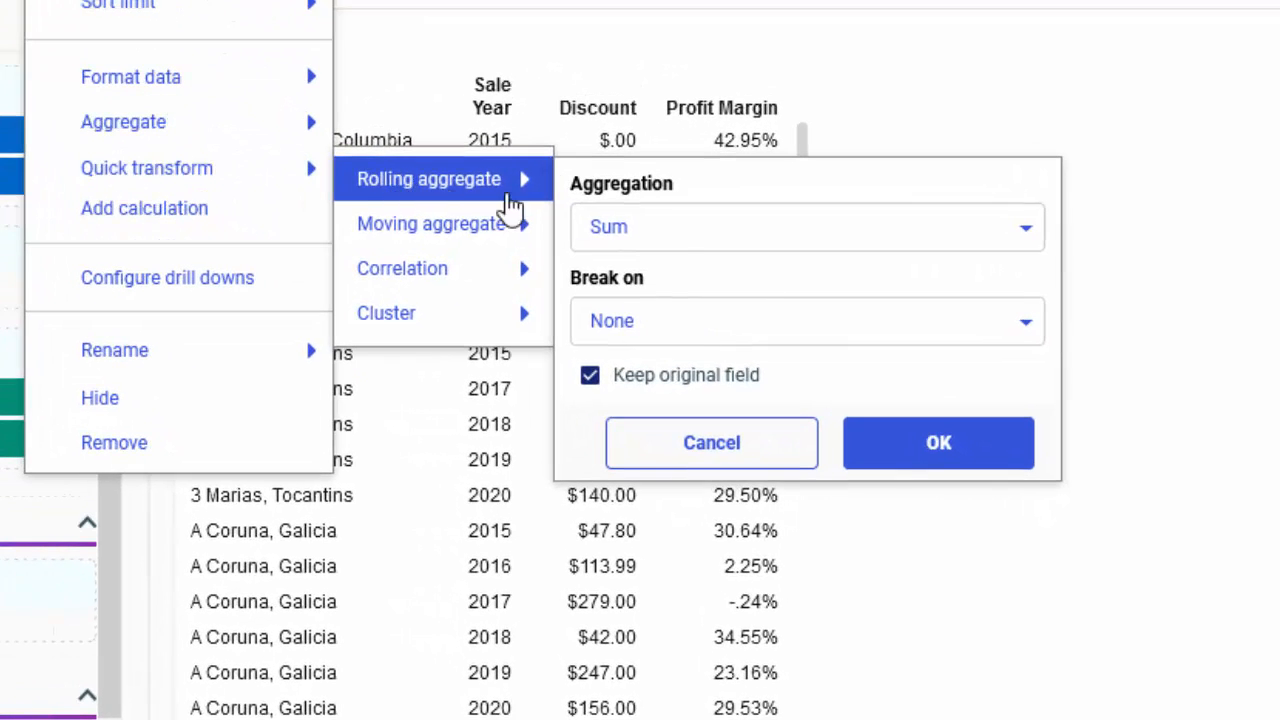
{"action": "left_click", "coordinate": [1027, 233]}
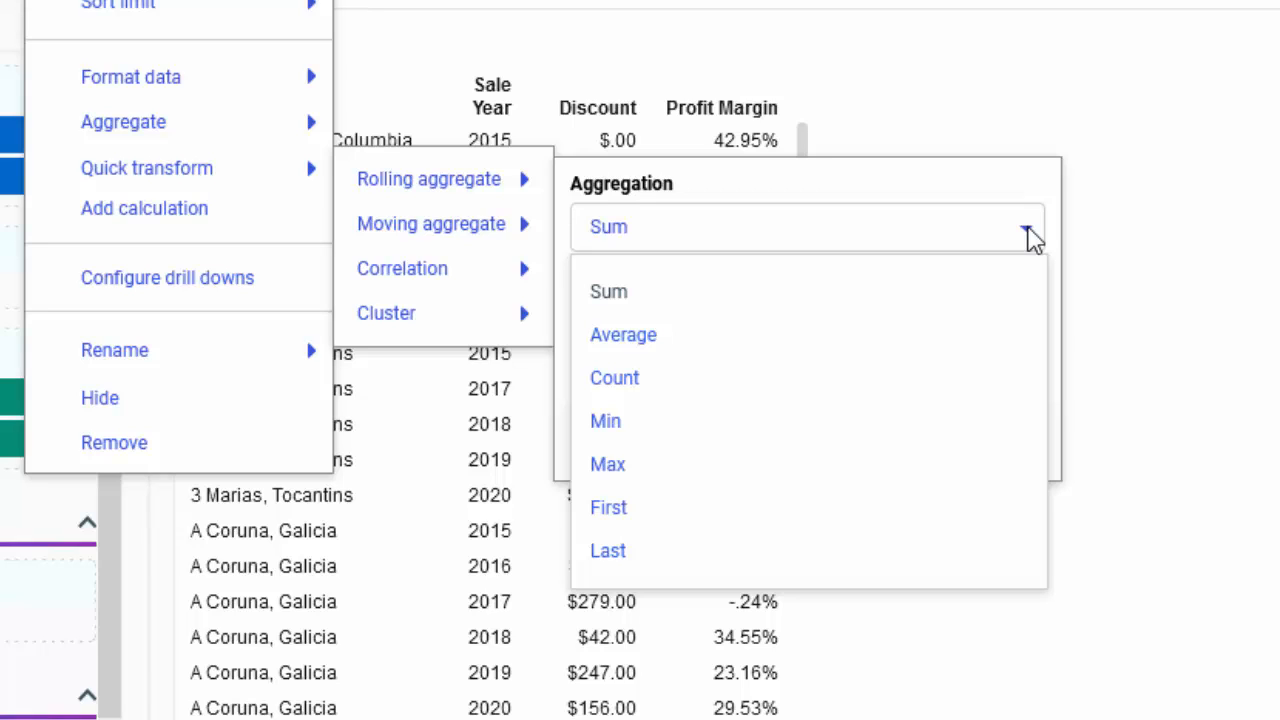
{"action": "left_click", "coordinate": [690, 340]}
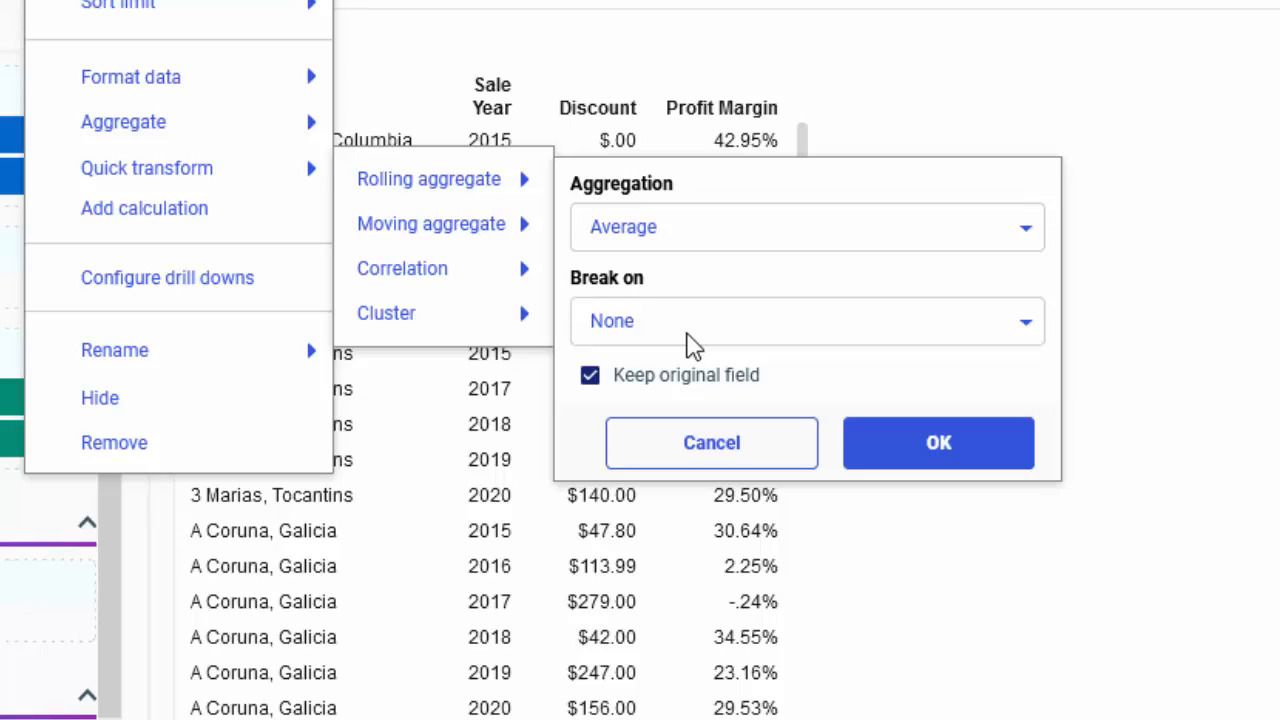
{"action": "left_click", "coordinate": [1026, 330]}
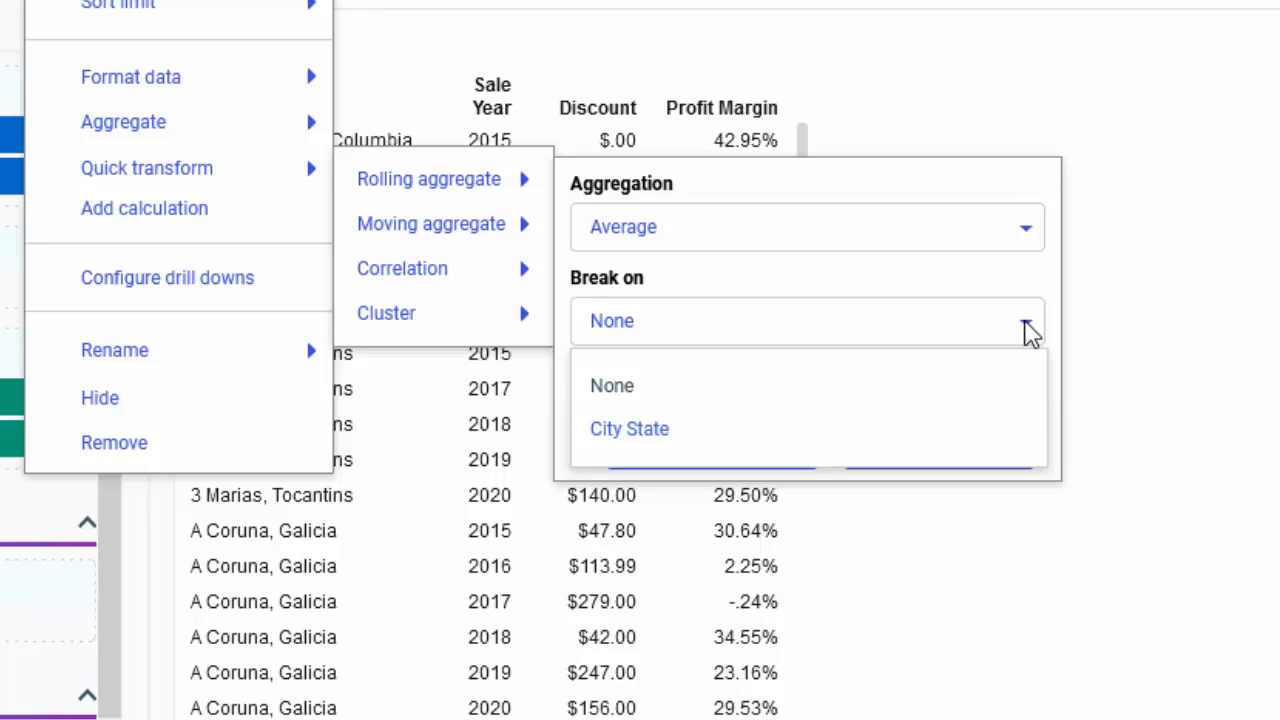
{"action": "left_click", "coordinate": [666, 440]}
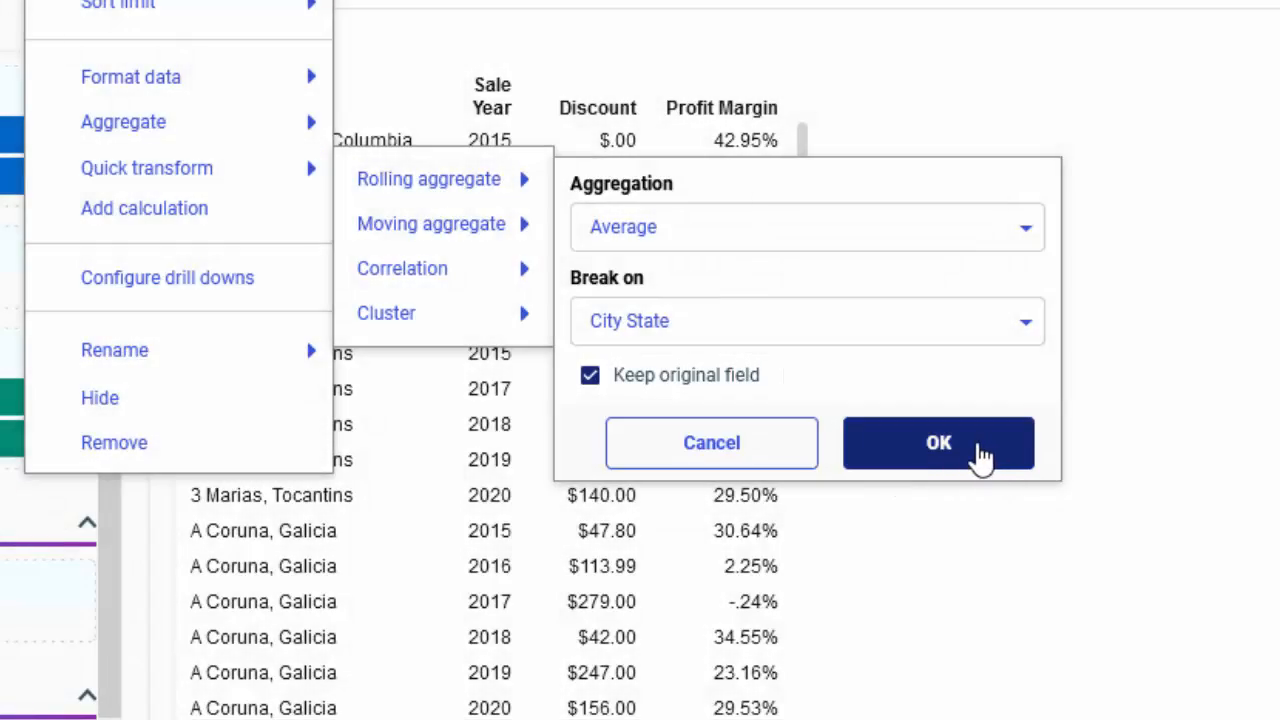
{"action": "left_click", "coordinate": [980, 455]}
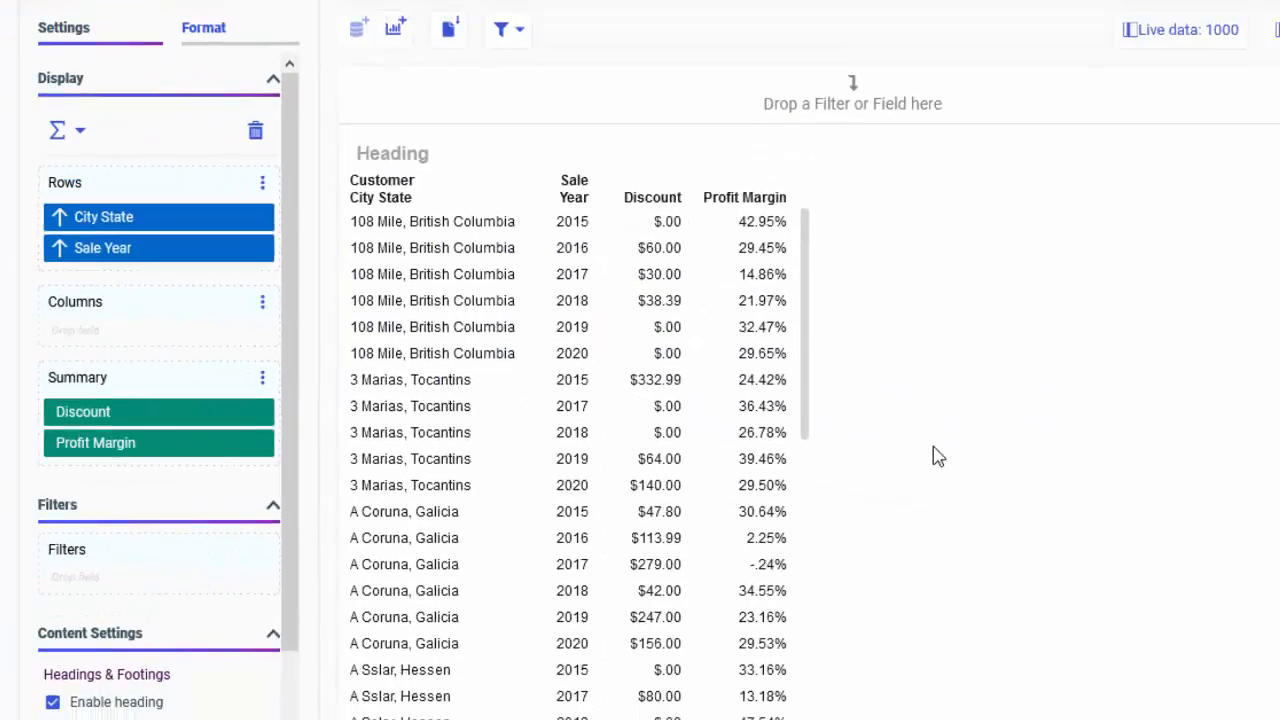